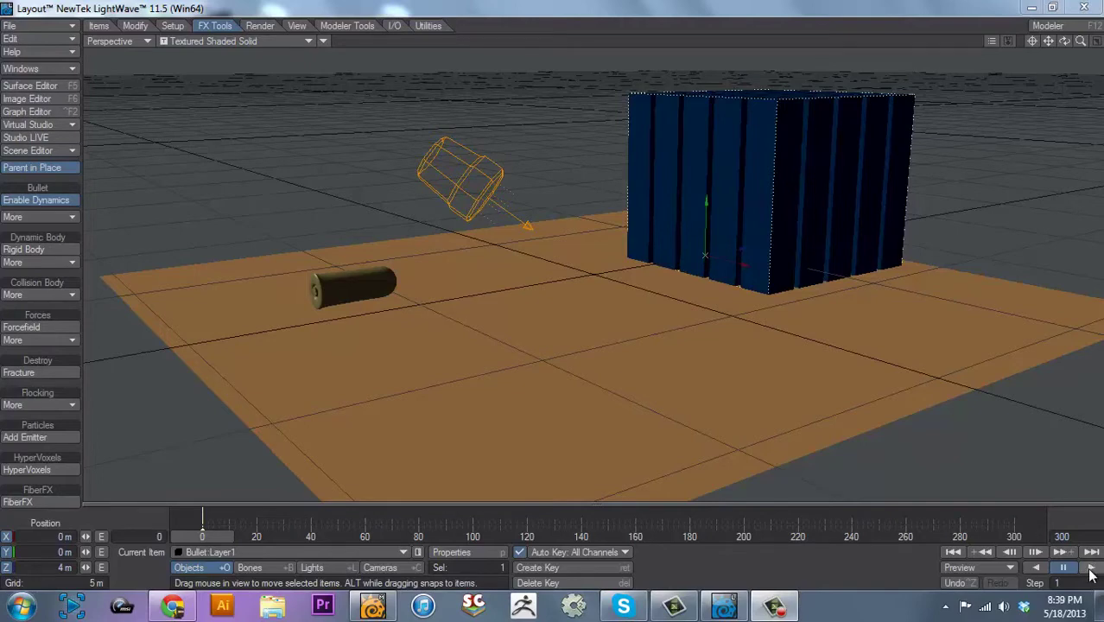
Play the bullet-hits-block simulation, pause it, and rewind to frame 0.
left_click(1091, 575)
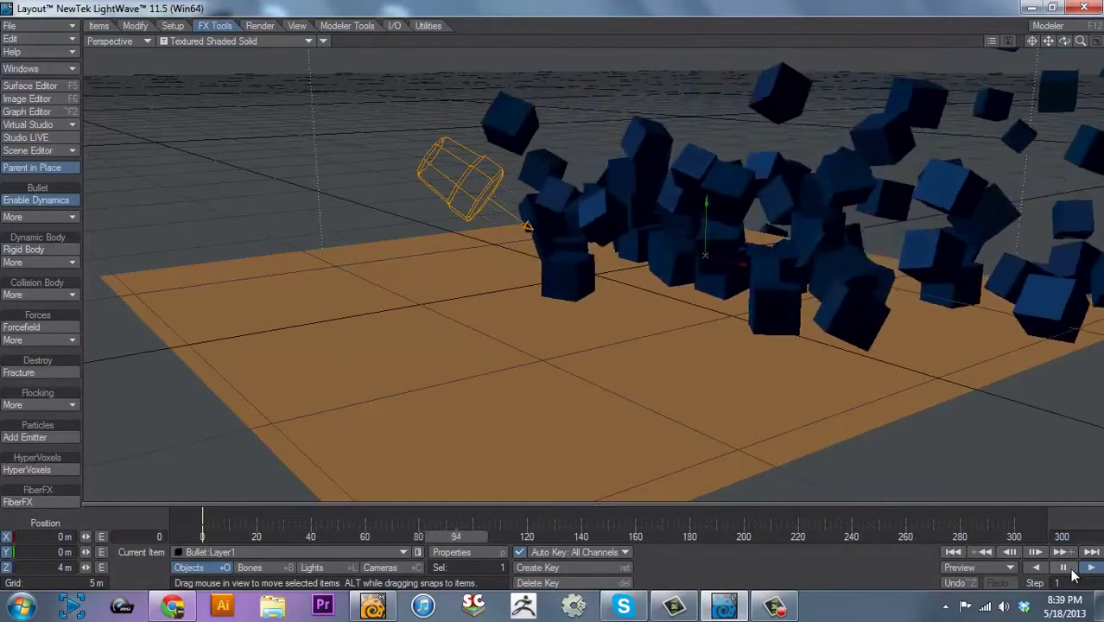
left_click(1064, 567)
left_click_drag(472, 532, 447, 529)
left_click_drag(367, 536, 202, 536)
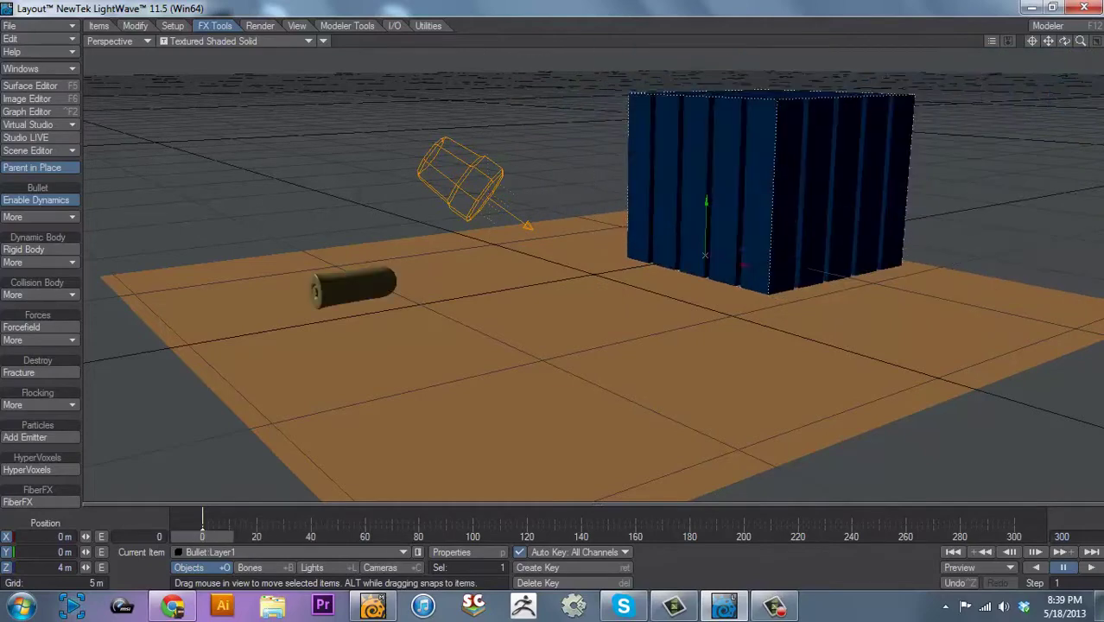
Remove all items from Bullet dynamics via Item Properties' Edit > Remove All, then close the window.
left_click(28, 214)
left_click(41, 215)
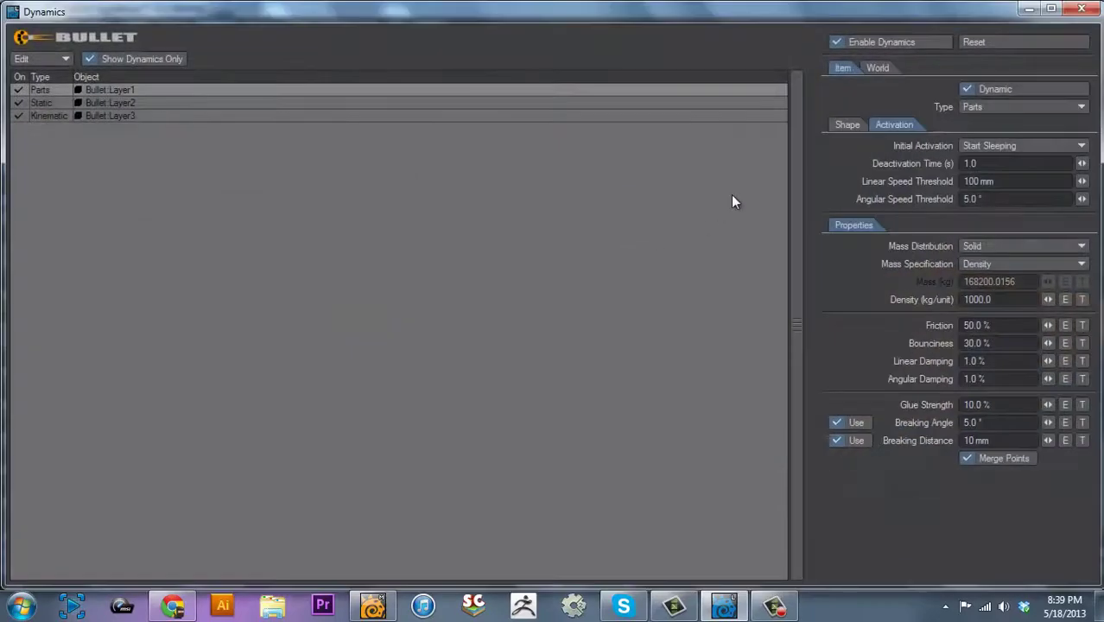
left_click(48, 57)
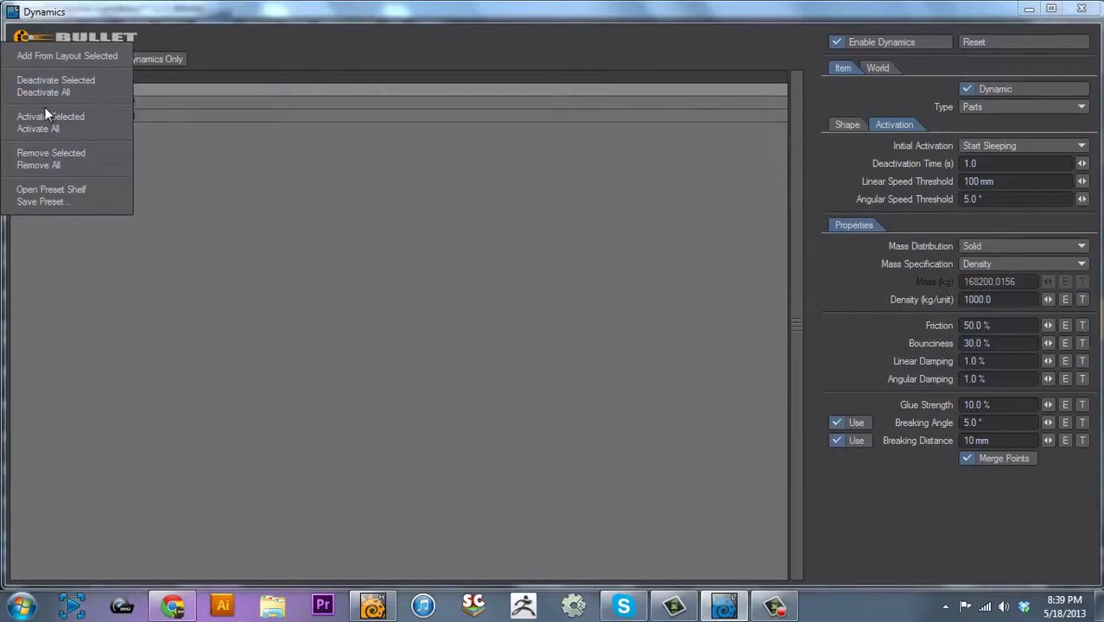
left_click(40, 163)
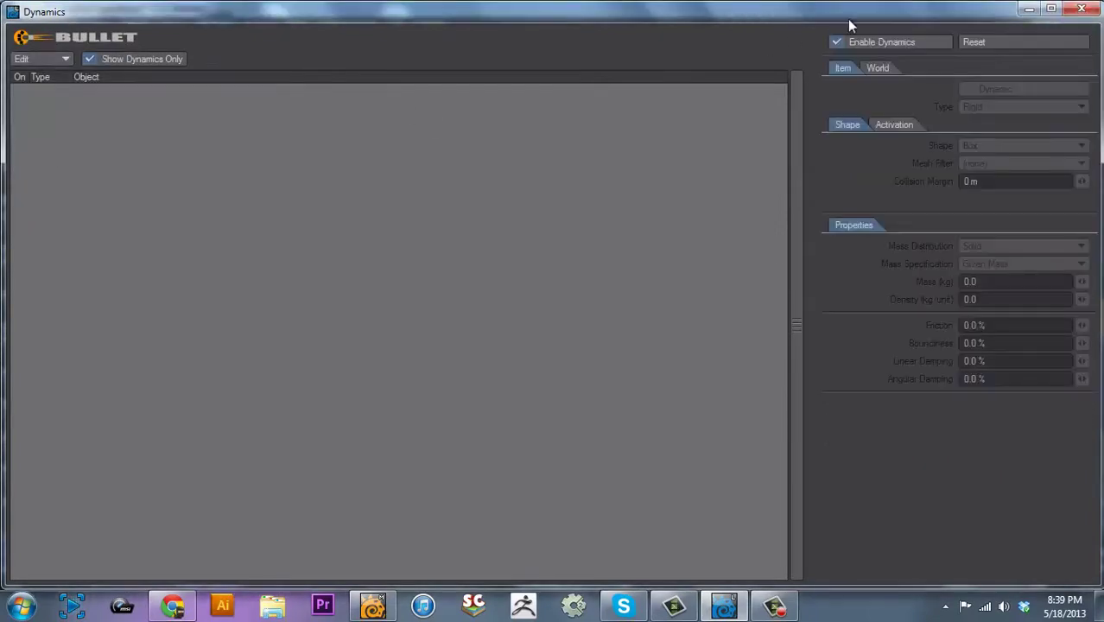
left_click(1081, 9)
In Modeler, fit all views, then inspect the bullet cylinder and one connected cube.
left_click(386, 608)
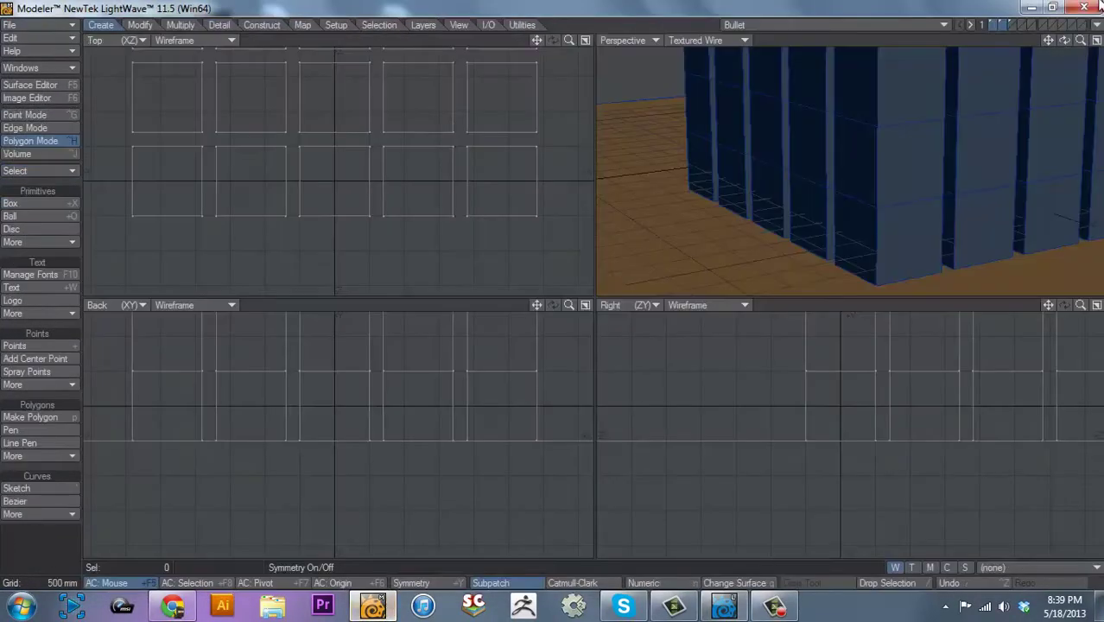
key("a")
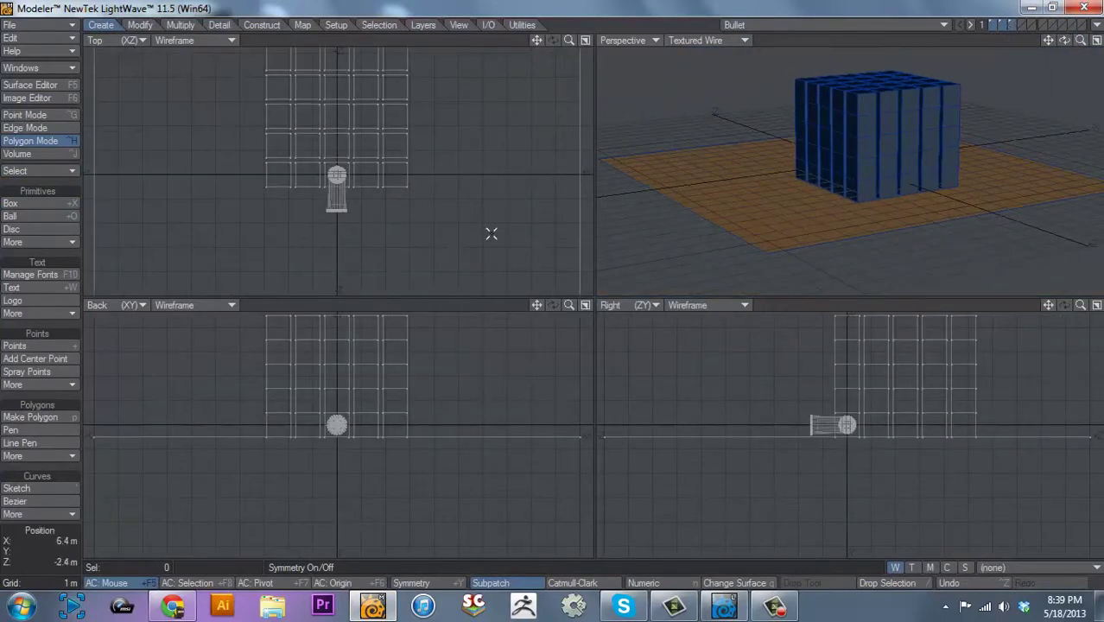
left_click(826, 426)
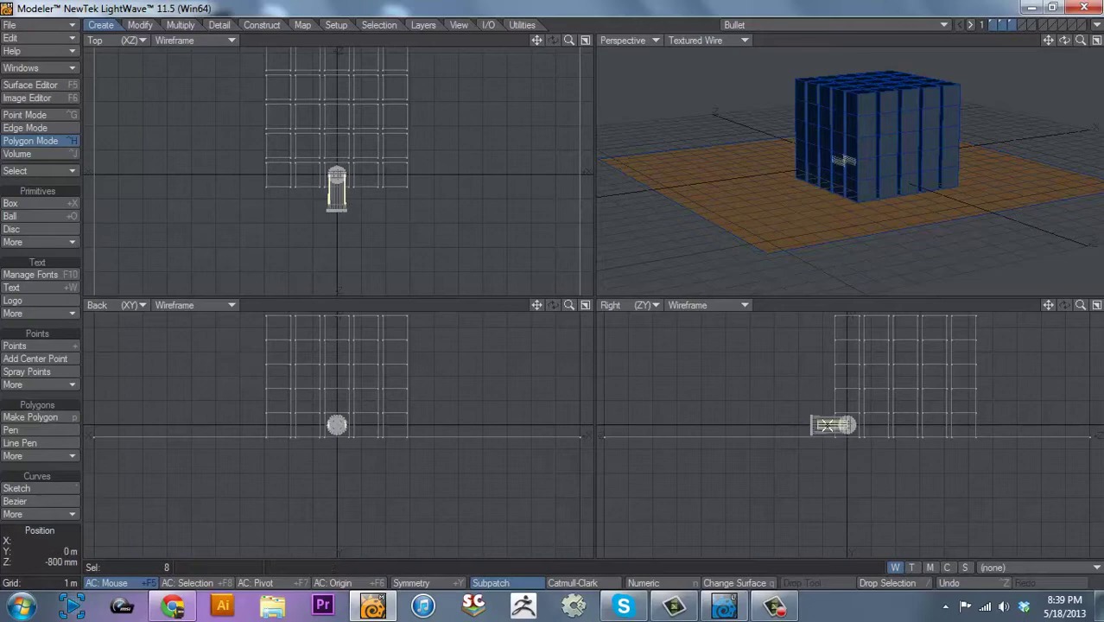
left_click_drag(1064, 40, 1050, 69)
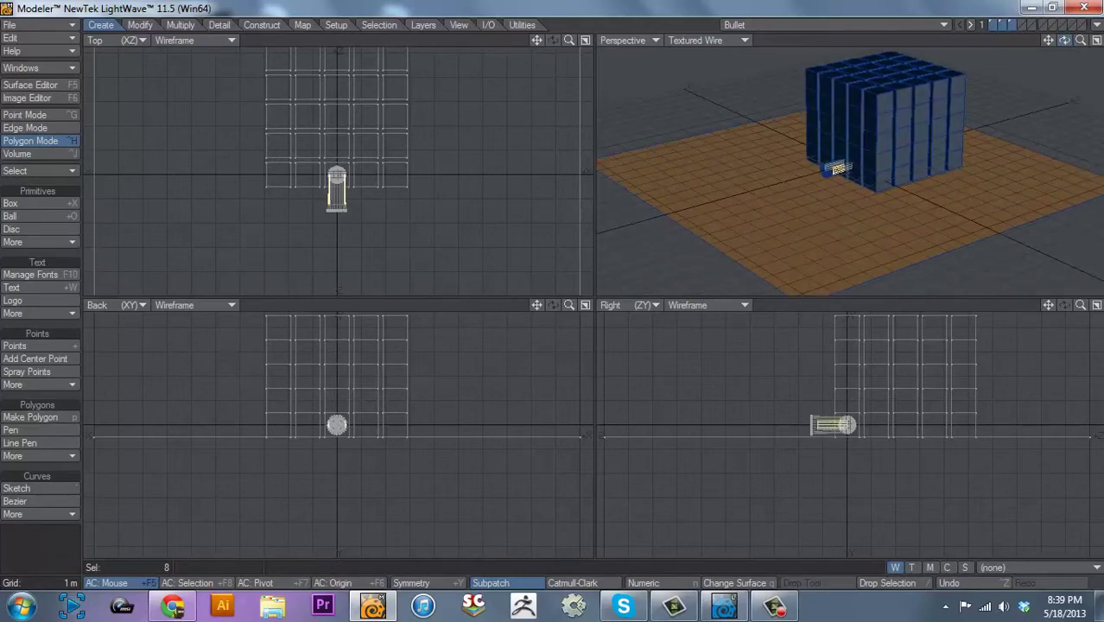
left_click(886, 99)
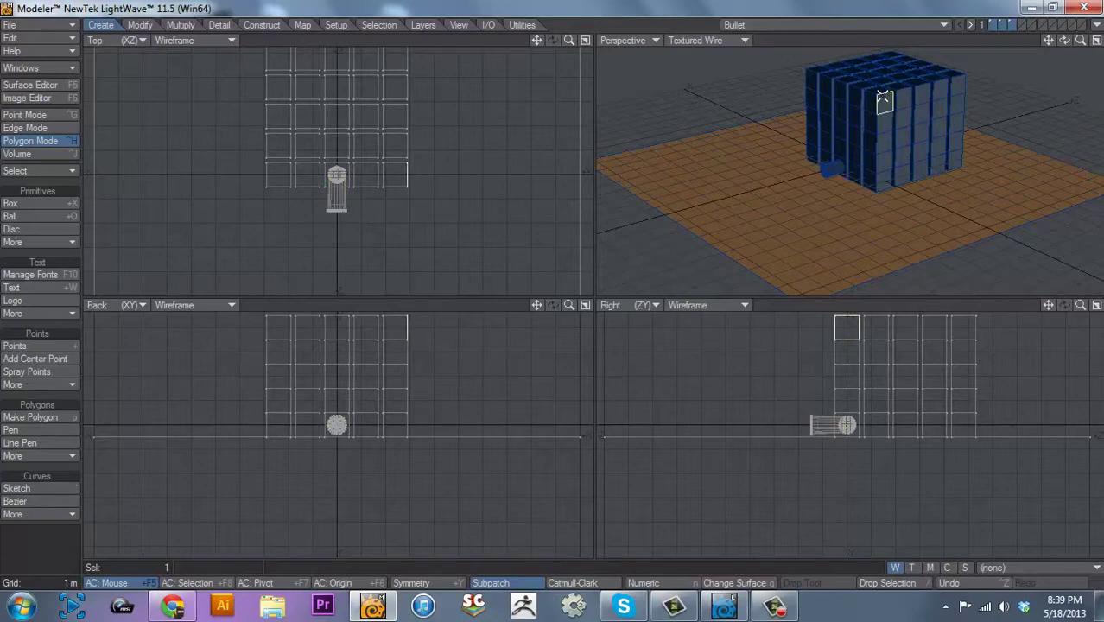
key("bracketright")
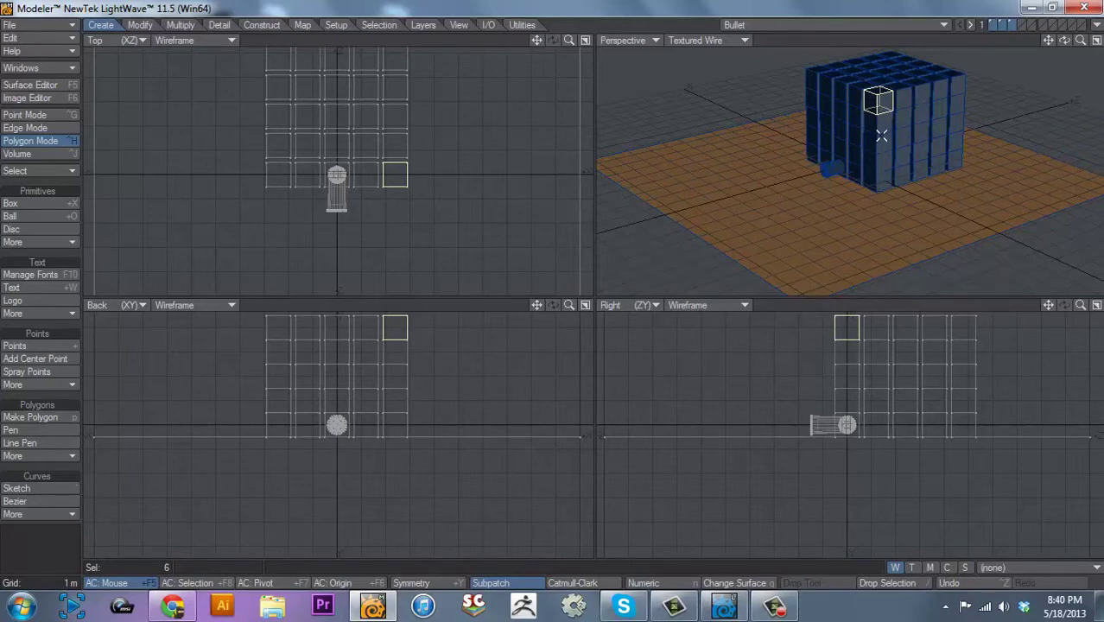
key("/")
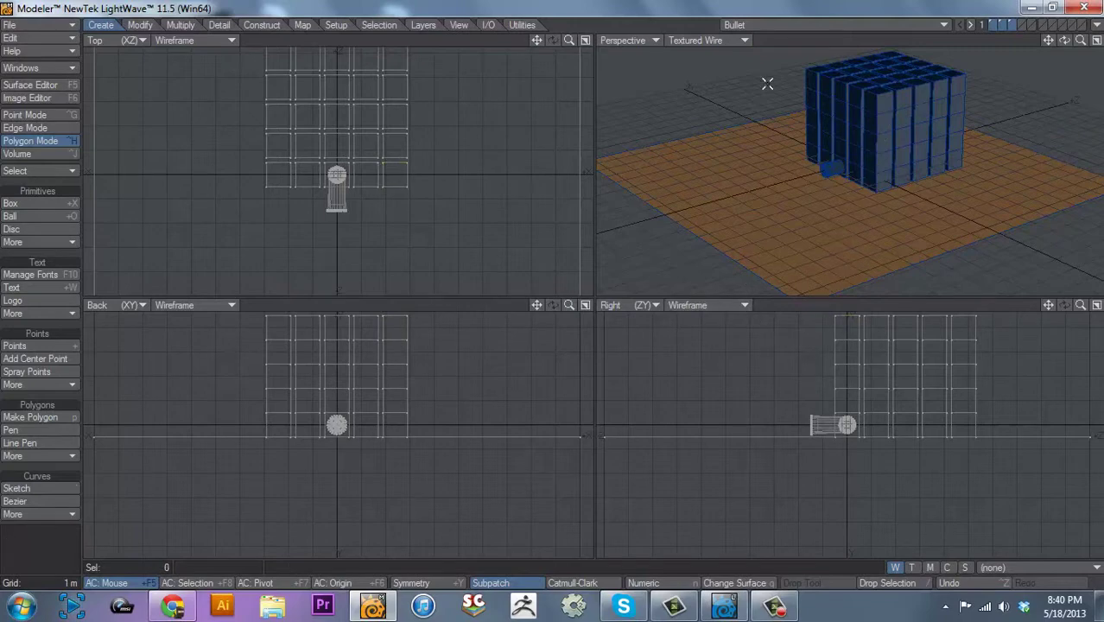
Inspect the ground plane, bullet and a cube face, then minimize Modeler back to Layout.
left_click(860, 228)
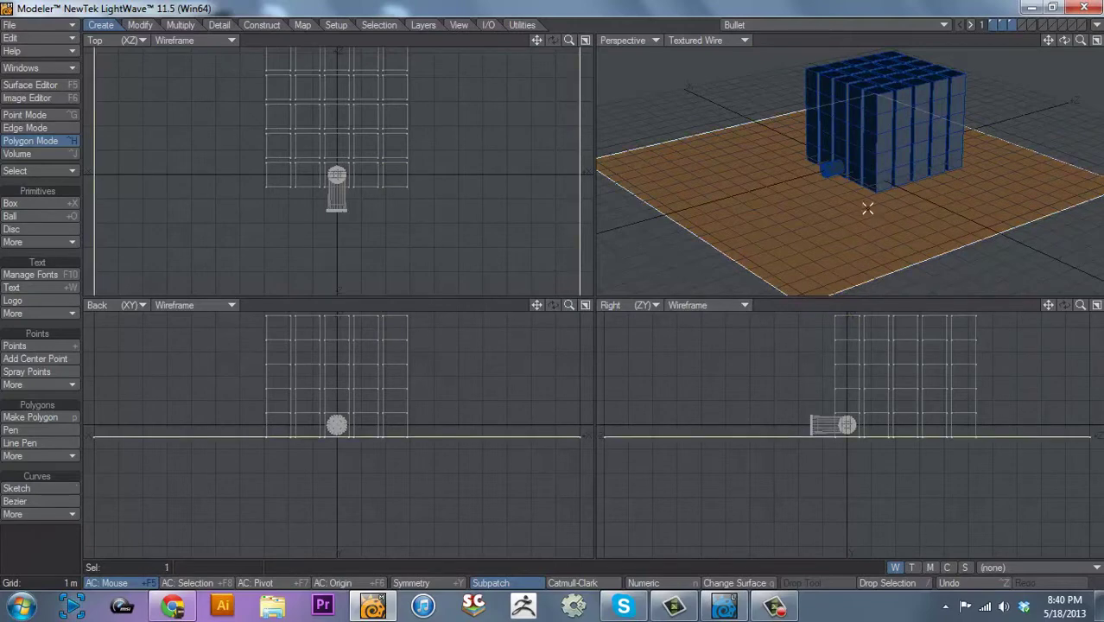
left_click(838, 167)
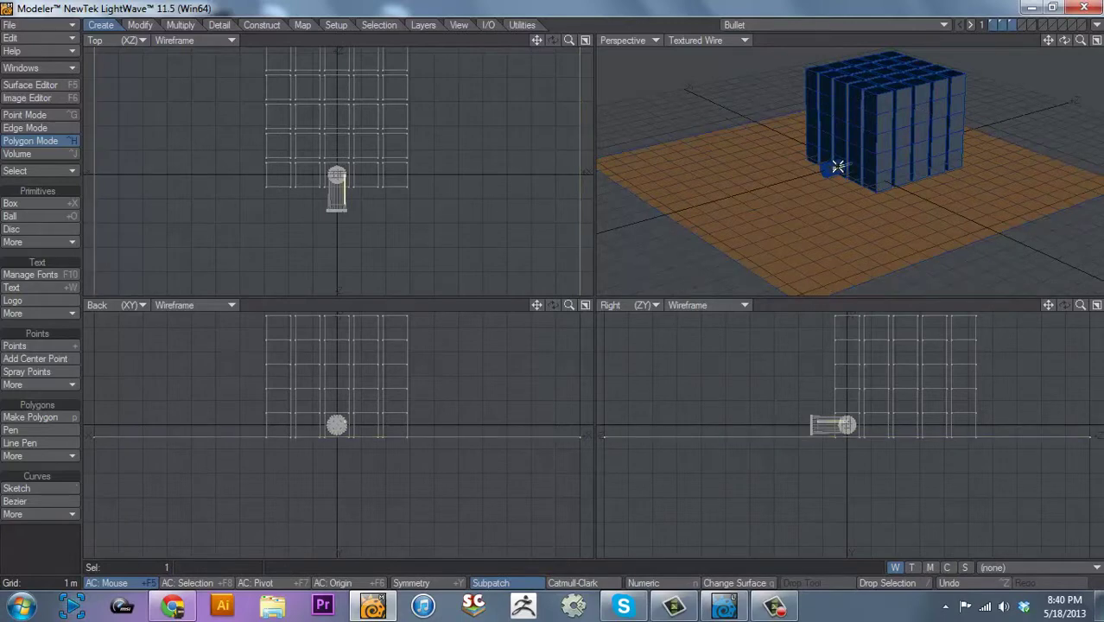
left_click(838, 167)
left_click(870, 128)
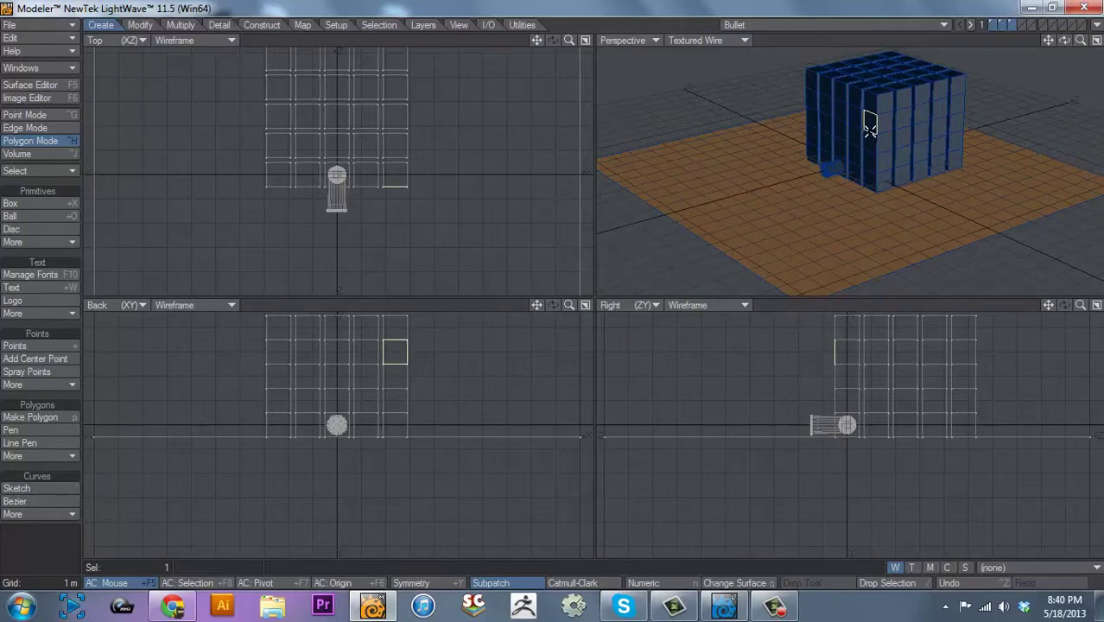
left_click(870, 128)
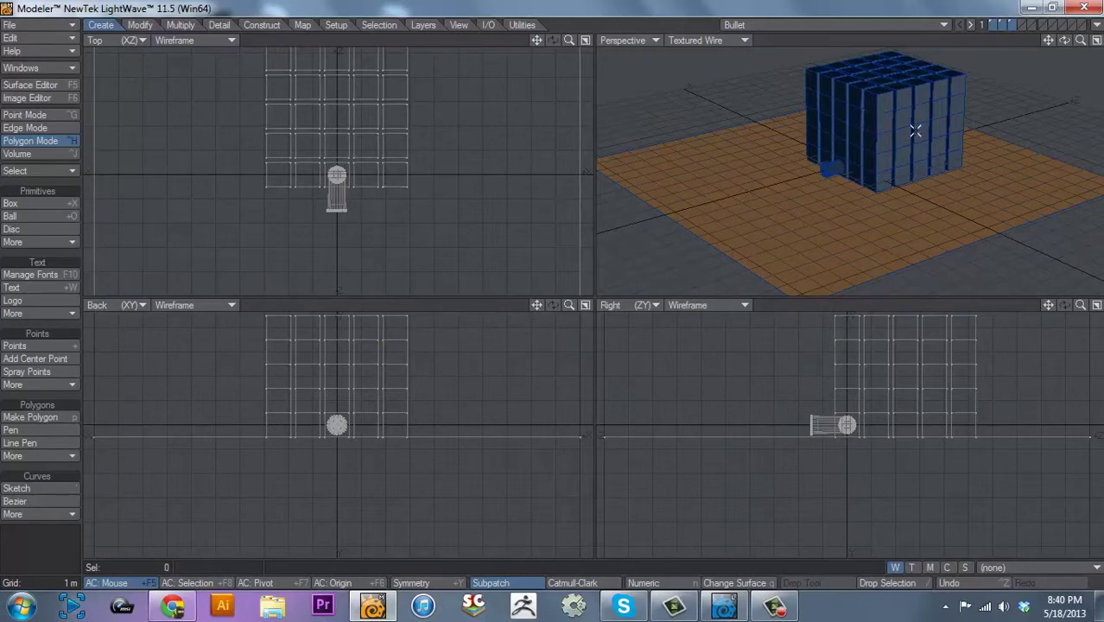
left_click(1029, 8)
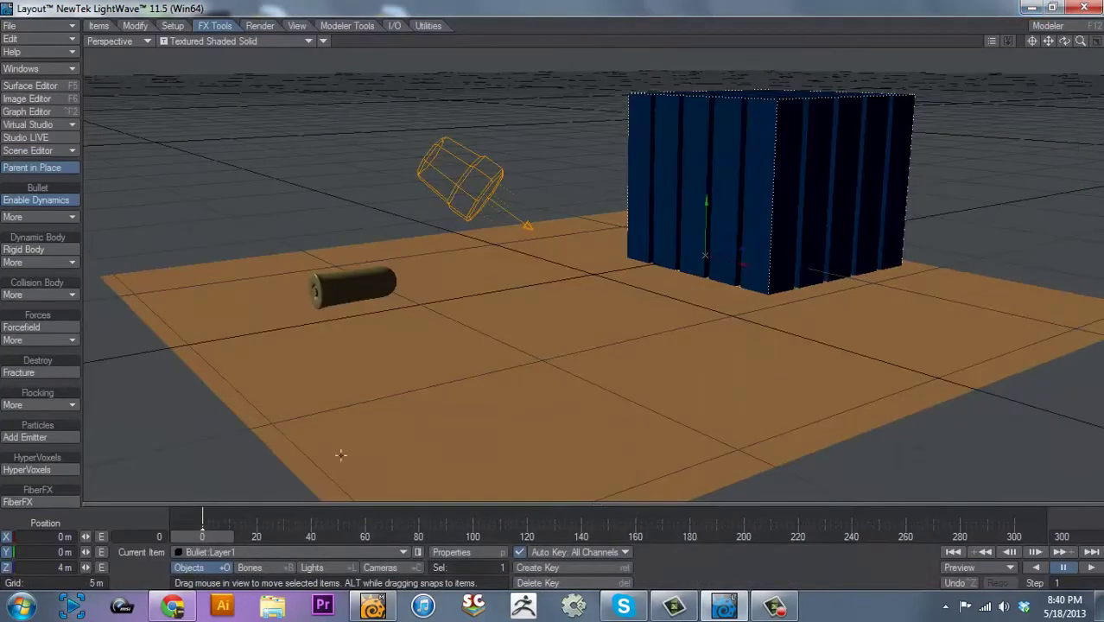
Raise the block to Y 2.5313 m and make Bullet:Layer2 the current item.
mouse_move(223, 539)
left_mouse_down()
mouse_move(363, 539)
mouse_move(202, 537)
left_mouse_up()
right_click_drag(700, 214, 553, 283)
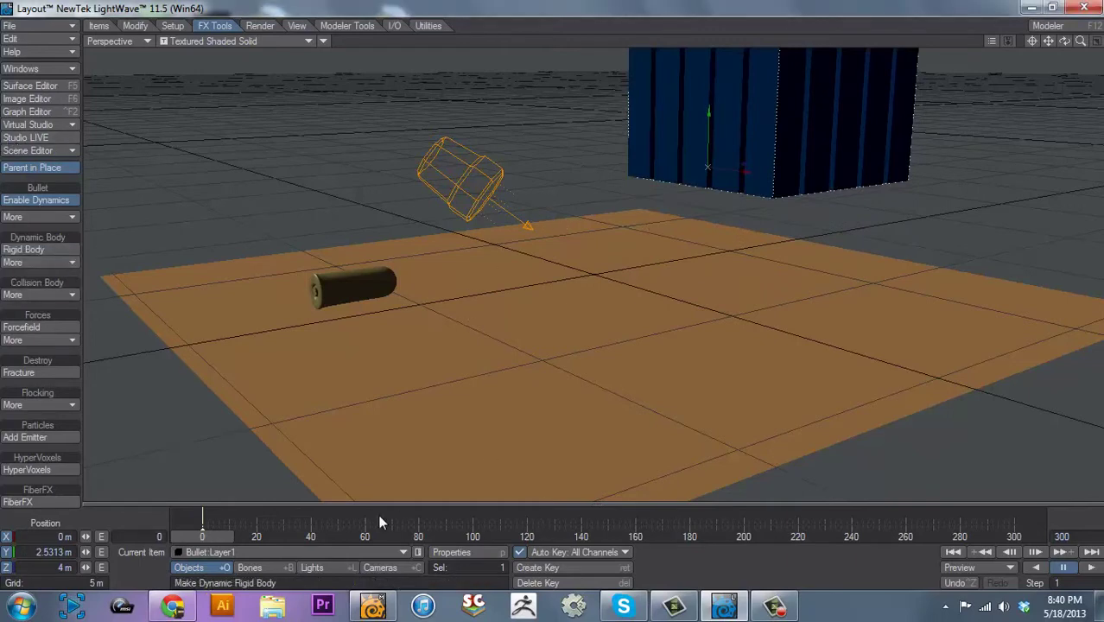
left_click(320, 548)
left_click(324, 562)
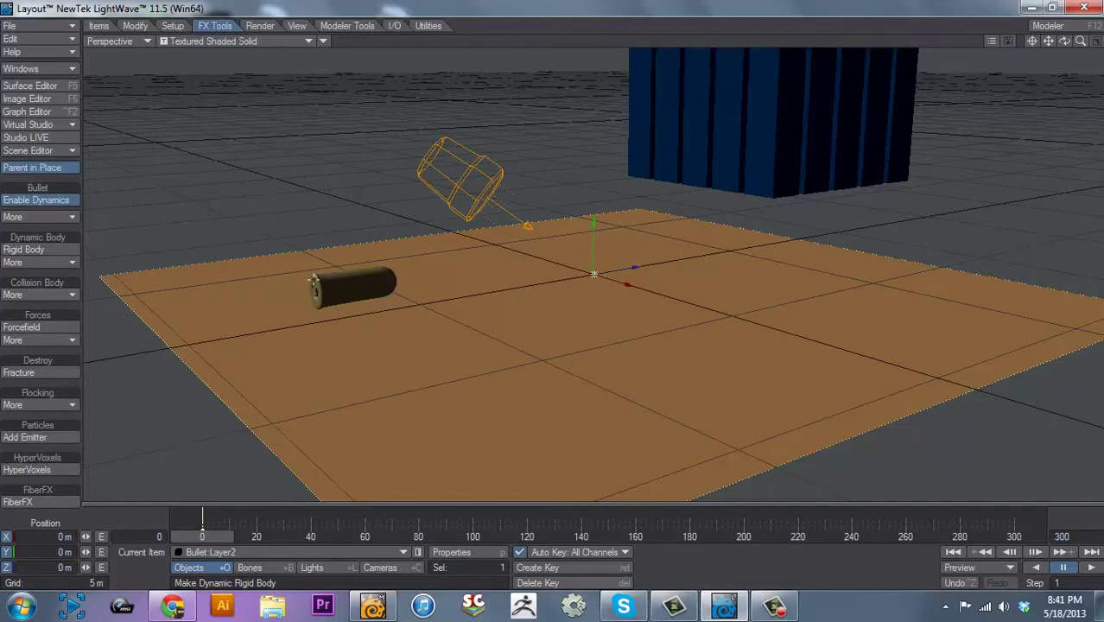
Set the bullet cylinder's collision body to Kinematic Body.
left_click(316, 282)
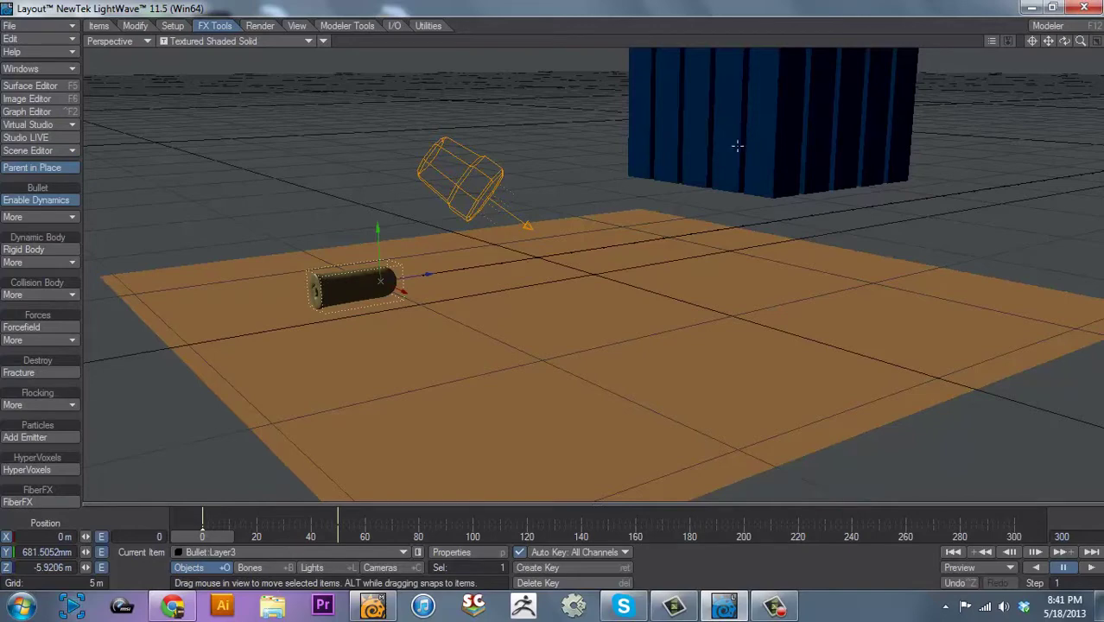
left_click(38, 294)
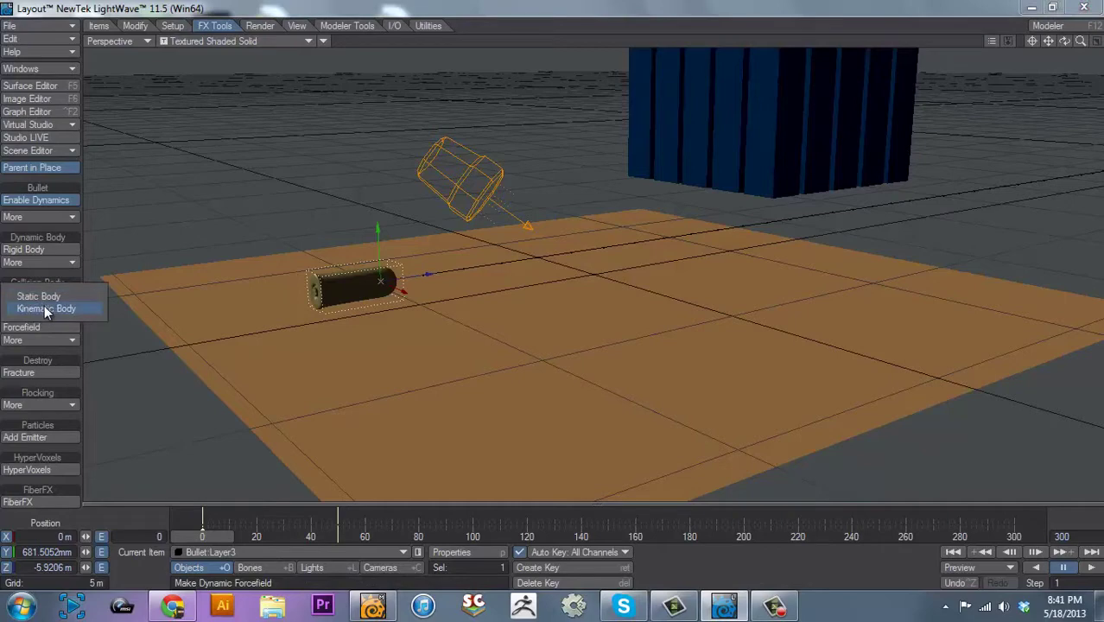
left_click(444, 325)
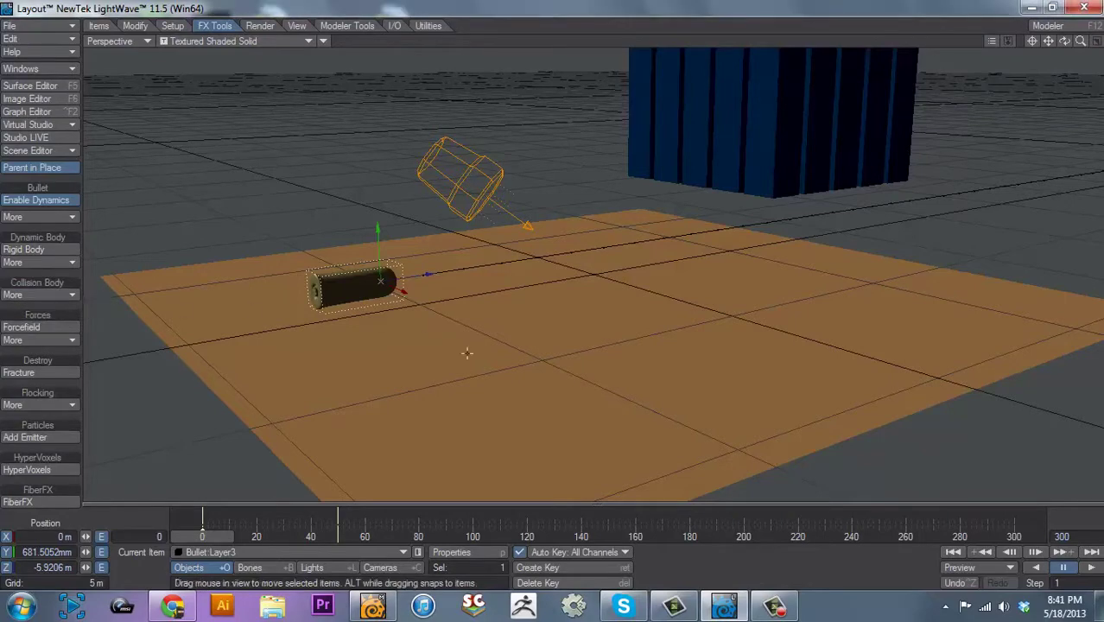
Select the ground plane and play the simulation, pausing at frame 74.
left_click(532, 446)
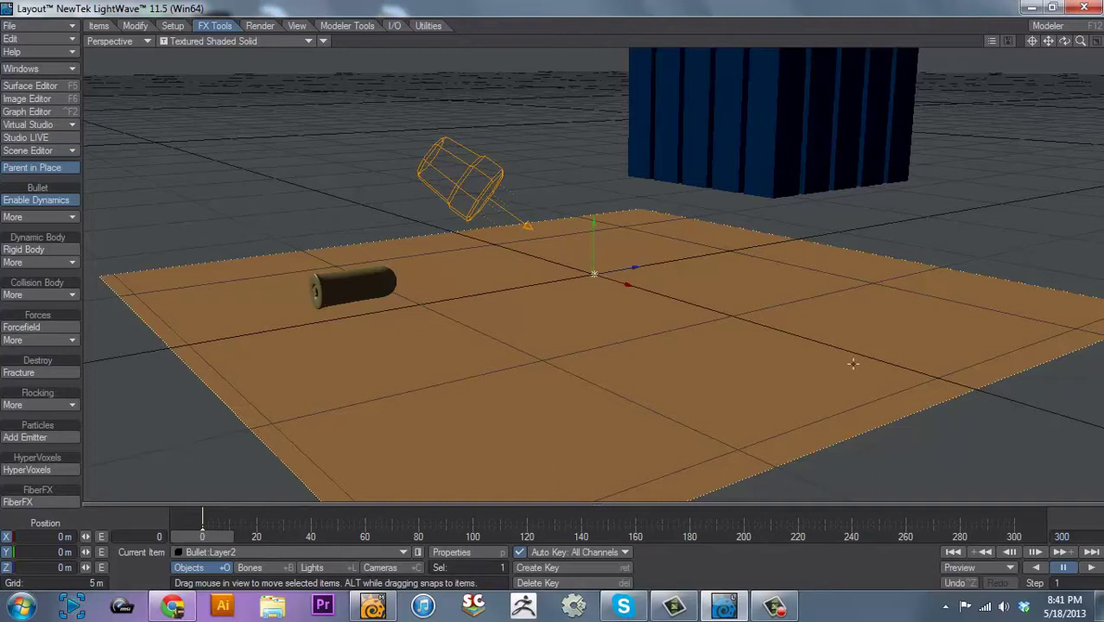
left_click(1090, 569)
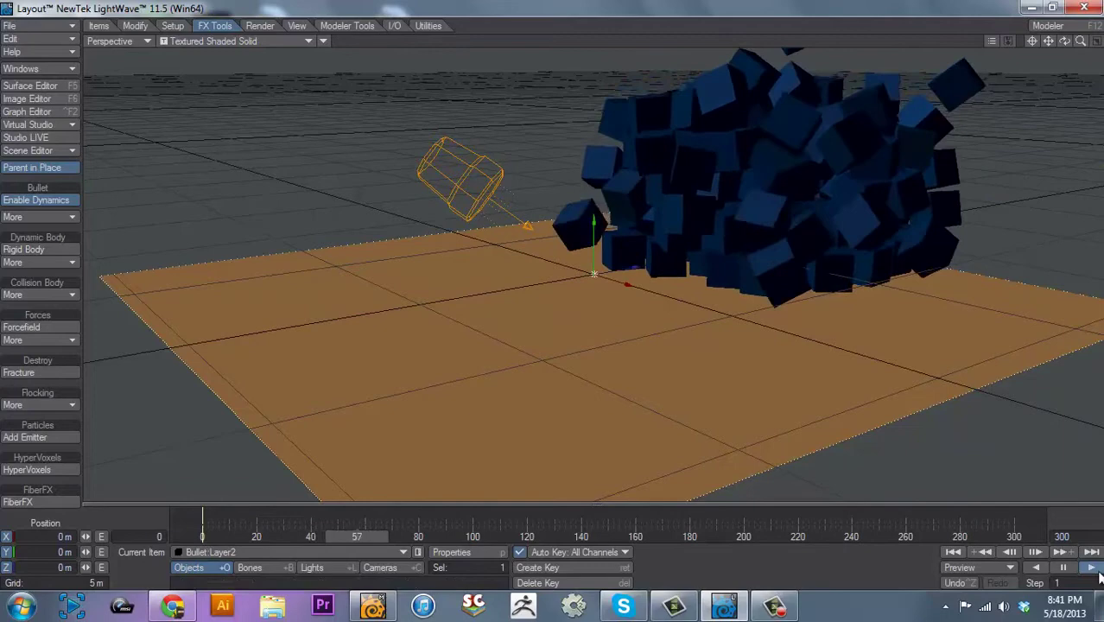
left_click(1063, 567)
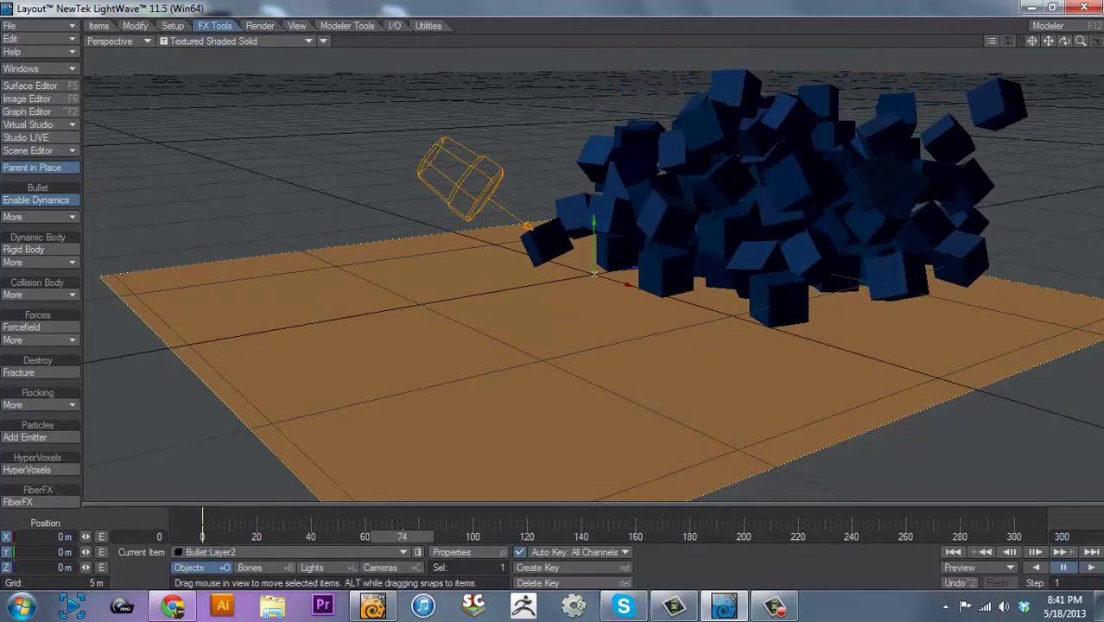
Rewind to frame 0 and reset the block's Y and Z positions to 0 m.
left_click_drag(401, 522, 202, 523)
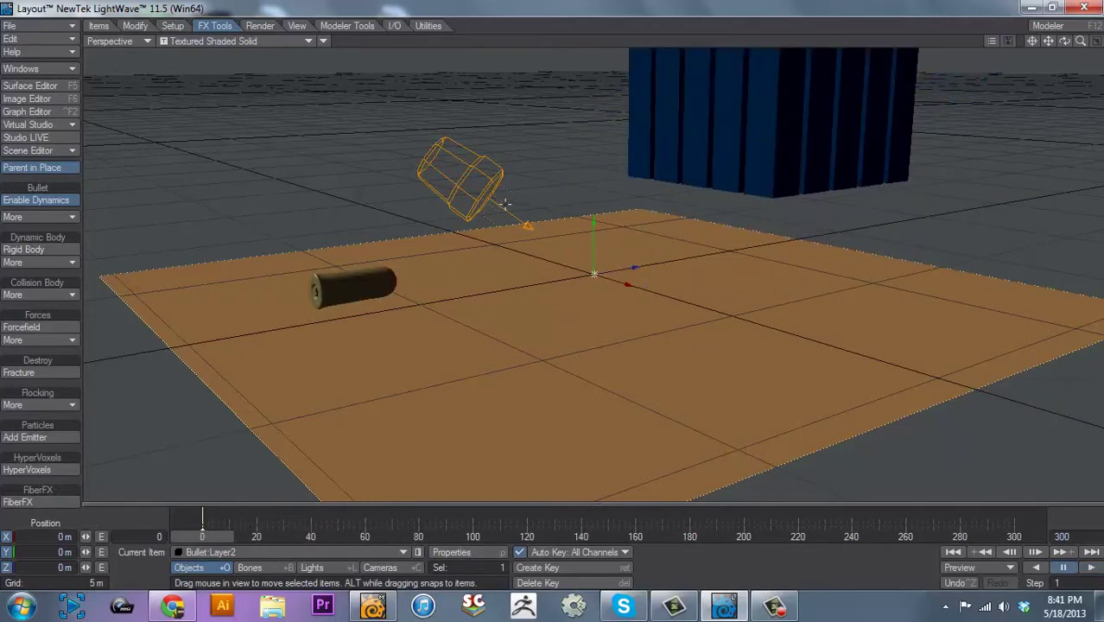
left_click(688, 92)
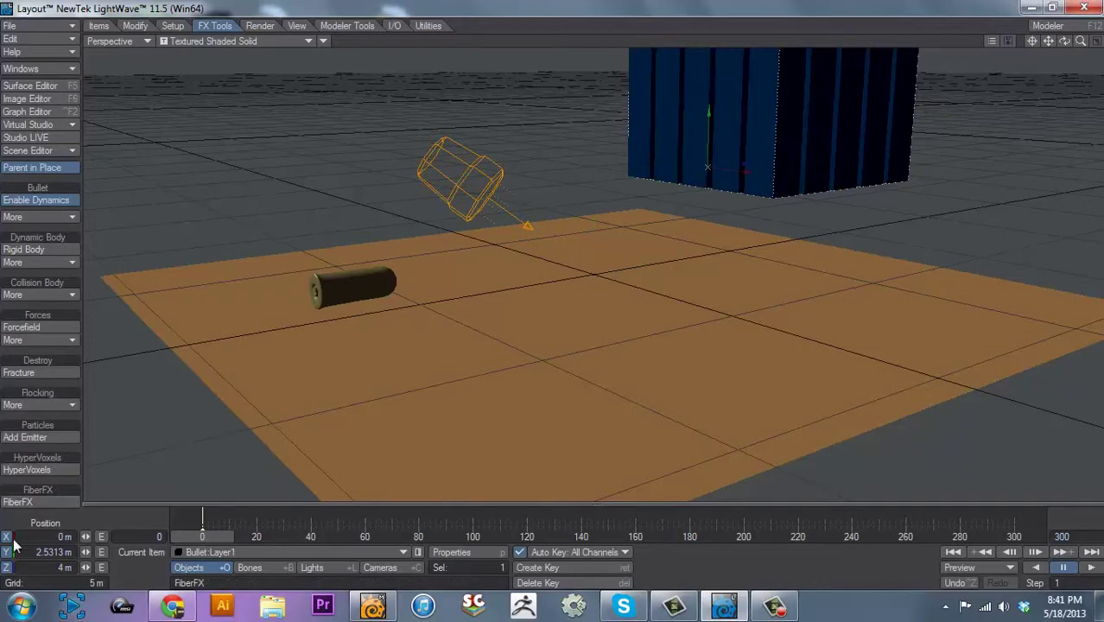
left_click(39, 551)
type("0")
key("Tab")
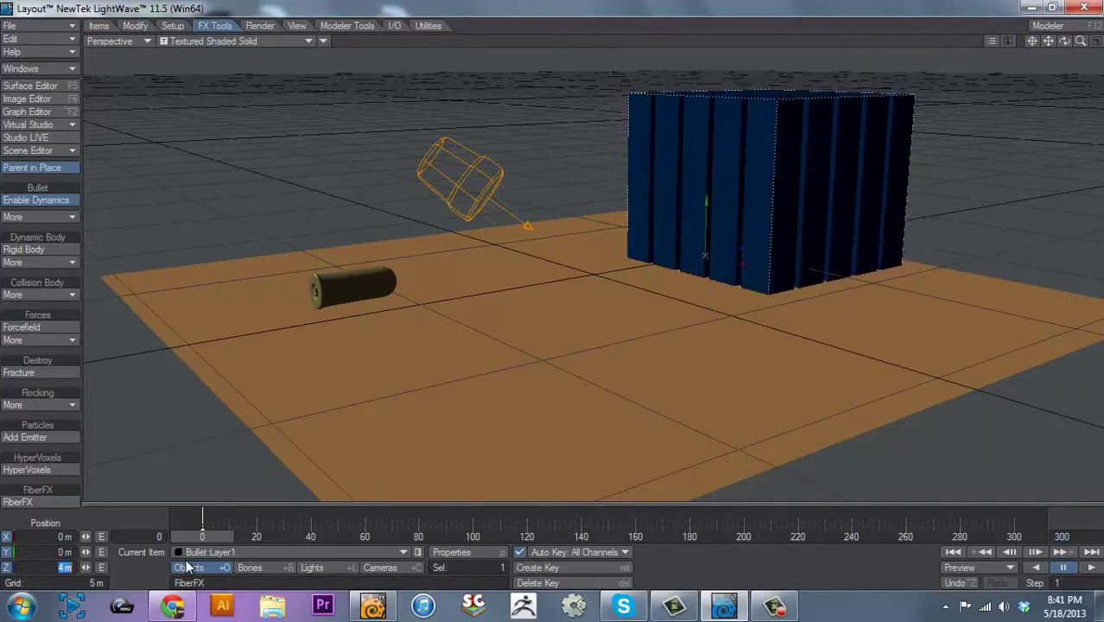
left_click(65, 567)
left_click_drag(54, 567, 112, 568)
type("0")
key("Return")
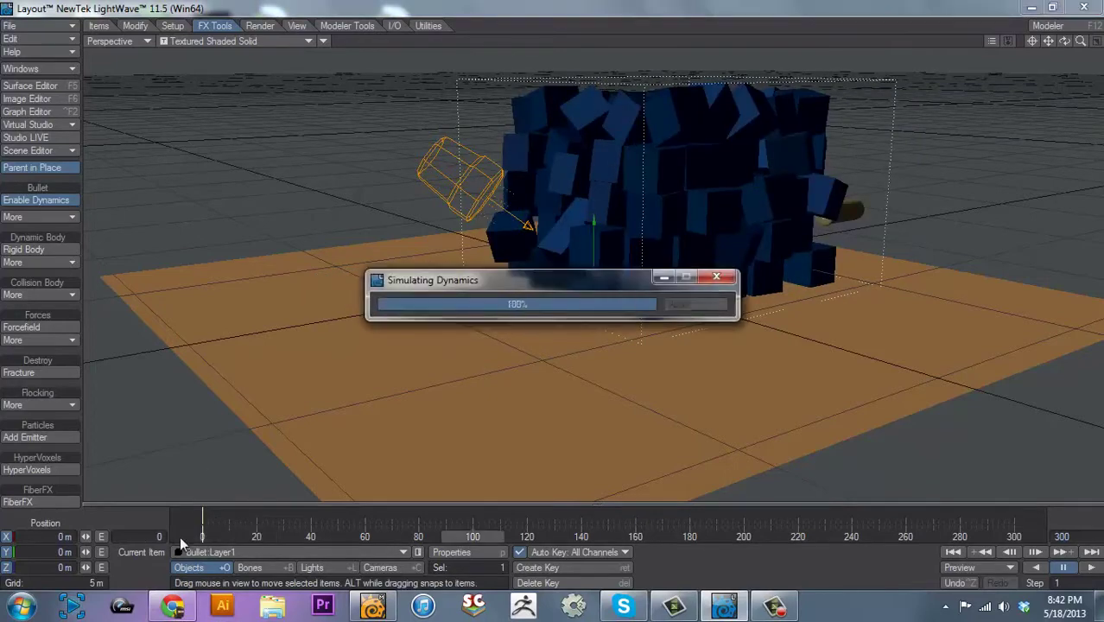
Play the recomputed simulation out to frame 154, stop it, and scrub back through it.
left_click(1091, 569)
left_click_drag(491, 537, 619, 537)
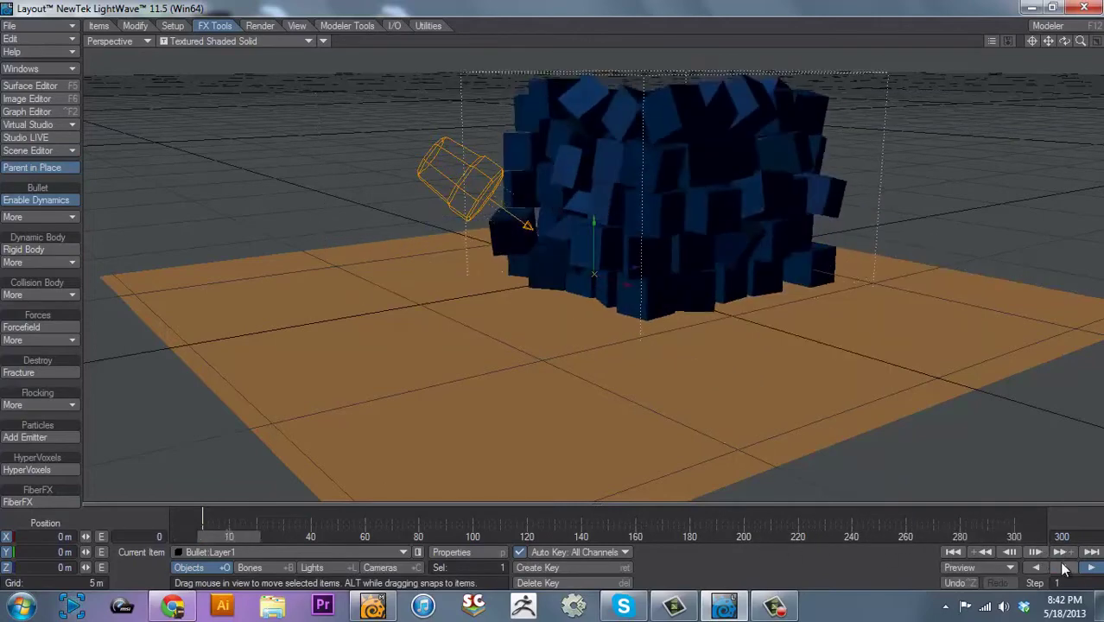
left_click(1063, 567)
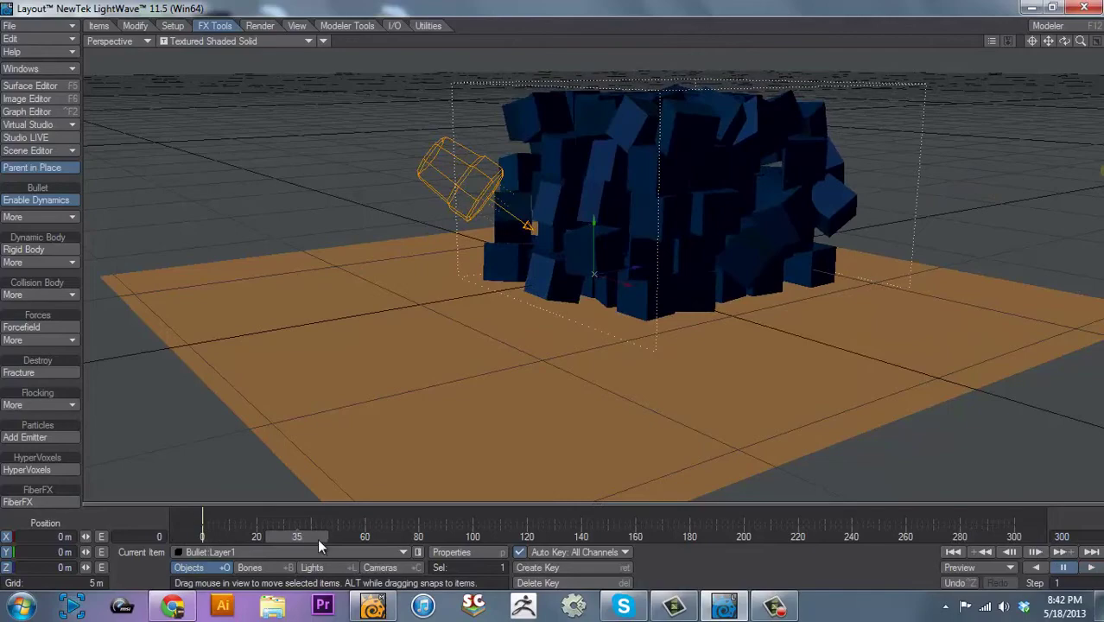
left_click_drag(298, 536, 202, 536)
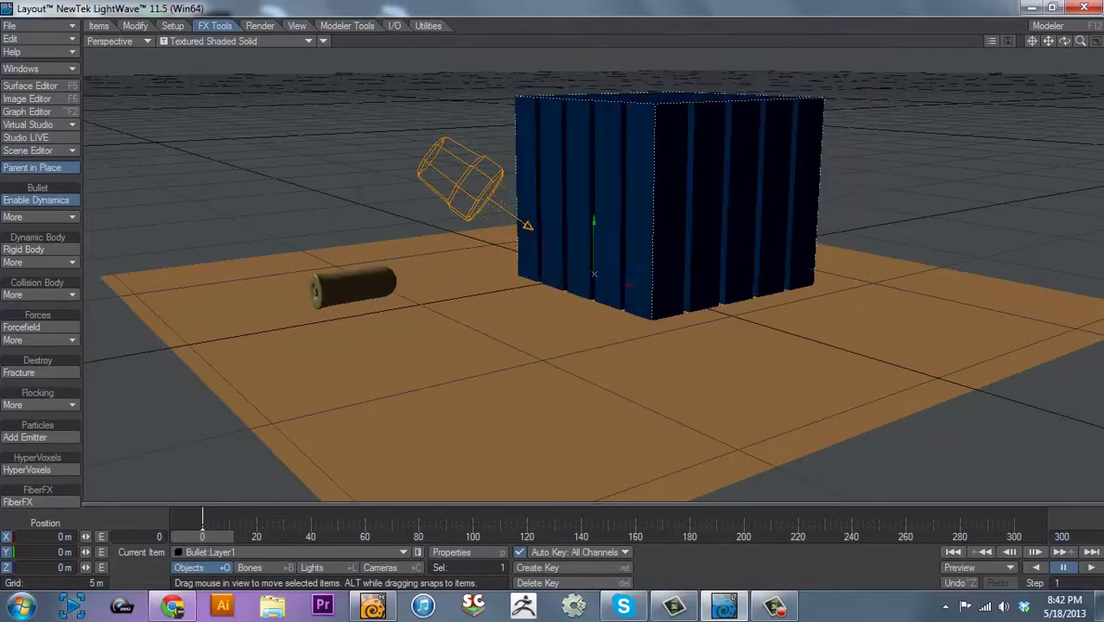
Open Bullet Item Properties and move the Dynamics window aside to see the block.
left_click(14, 217)
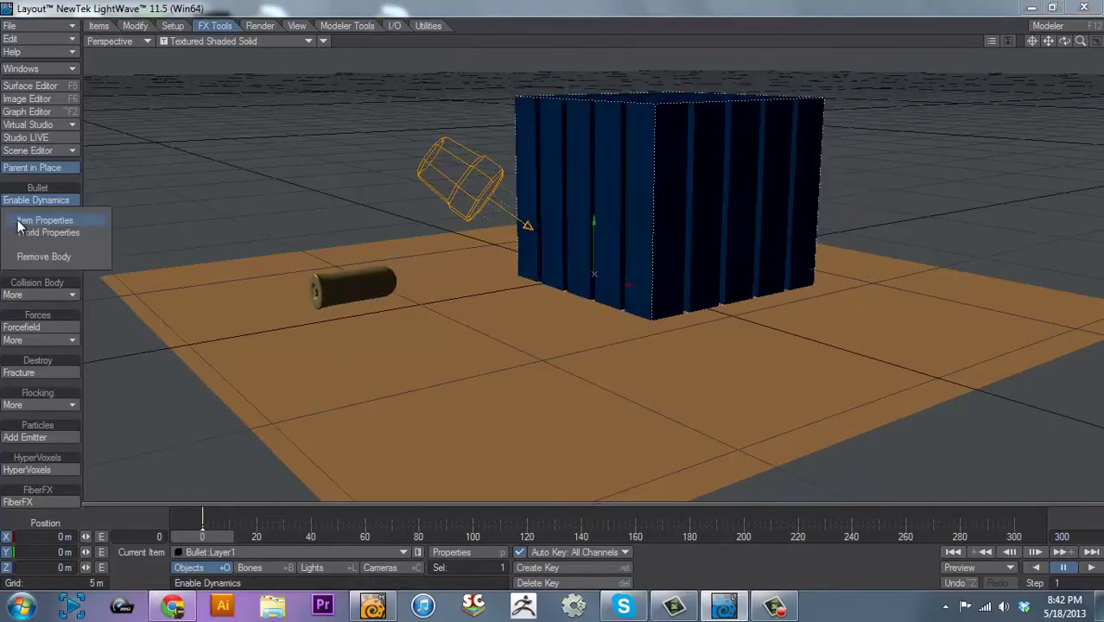
left_click(33, 187)
left_click(24, 216)
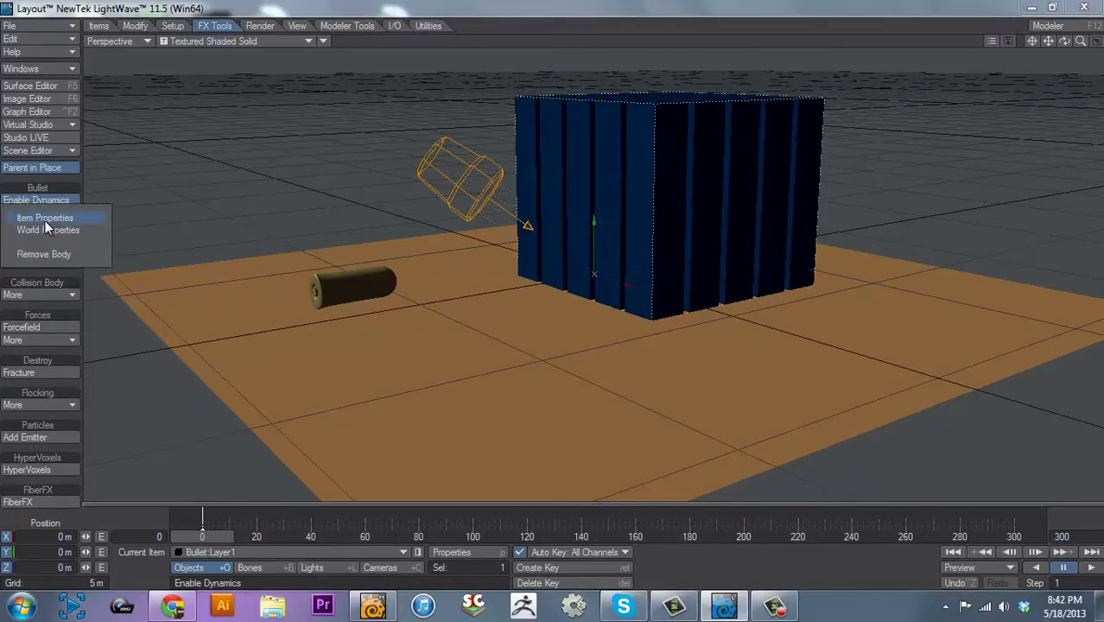
left_click(45, 219)
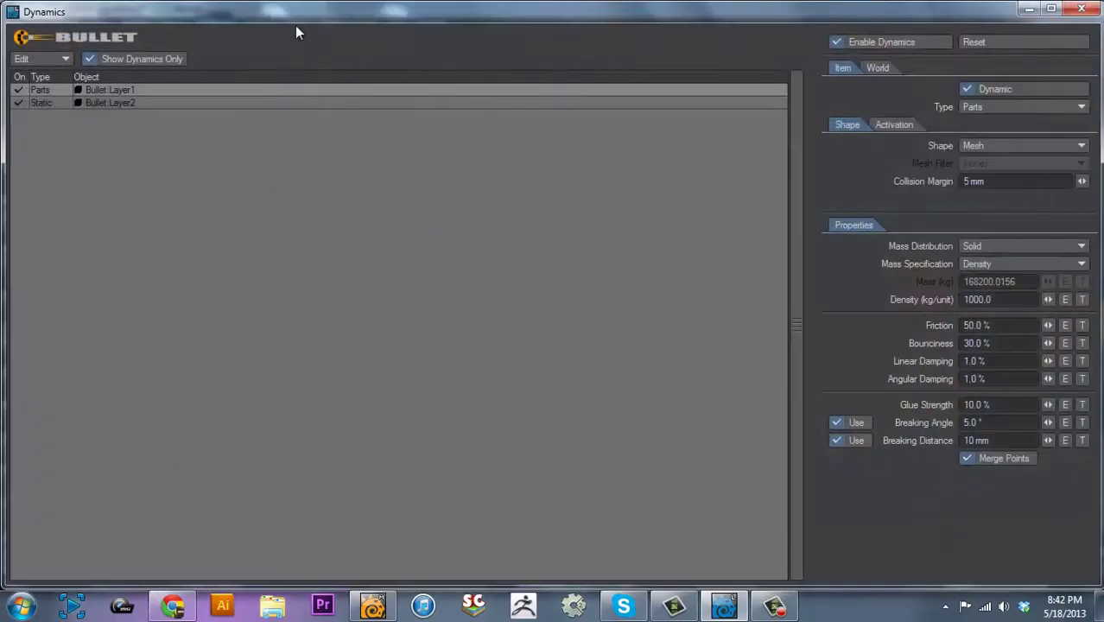
double_click(309, 13)
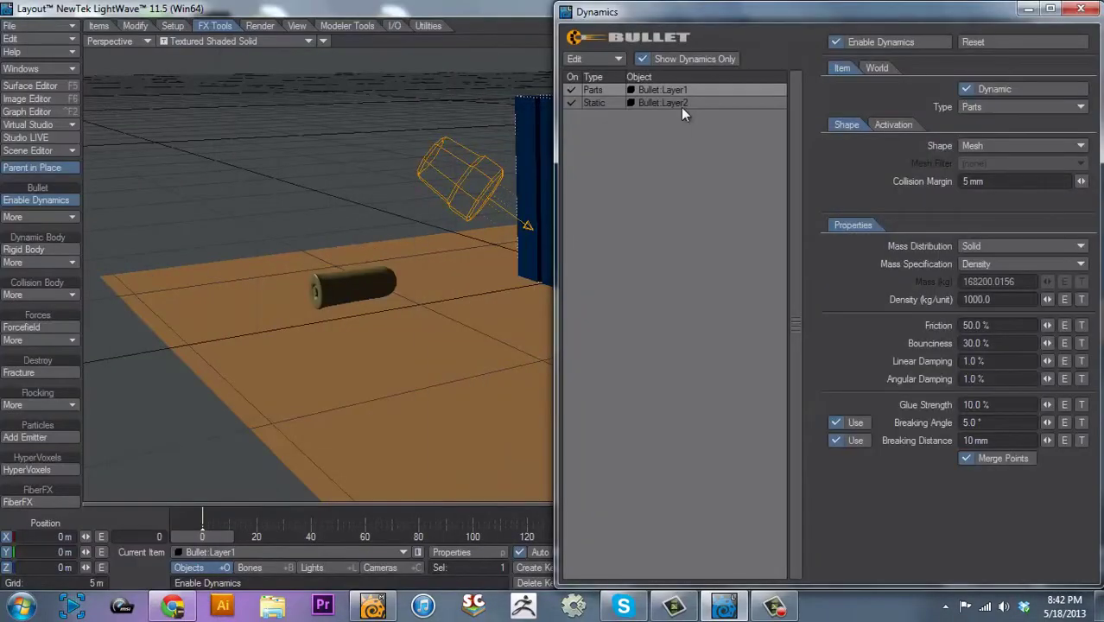
left_click_drag(844, 12, 290, 12)
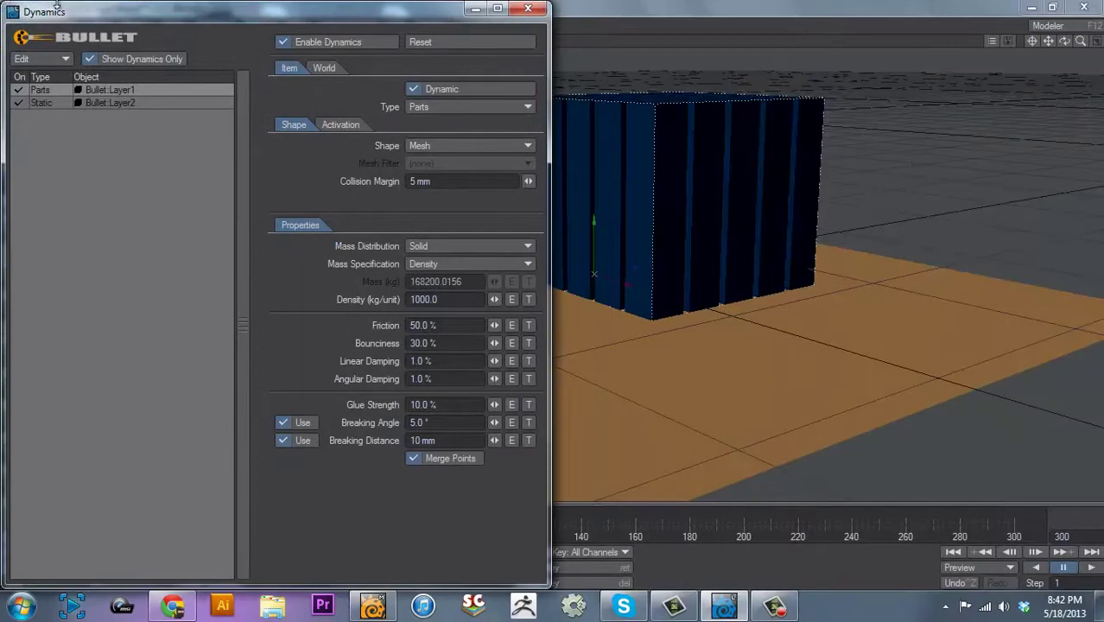
left_click_drag(1065, 43, 1055, 50)
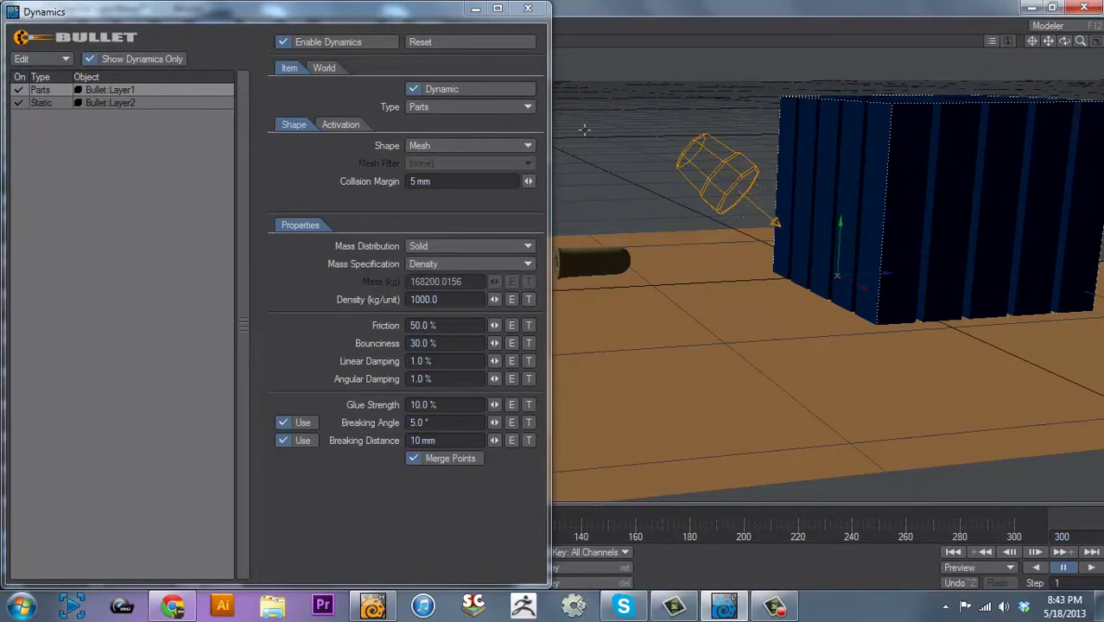
Set Bullet:Layer1's Initial Activation to Start Sleeping on the Activation tab.
left_click(102, 89)
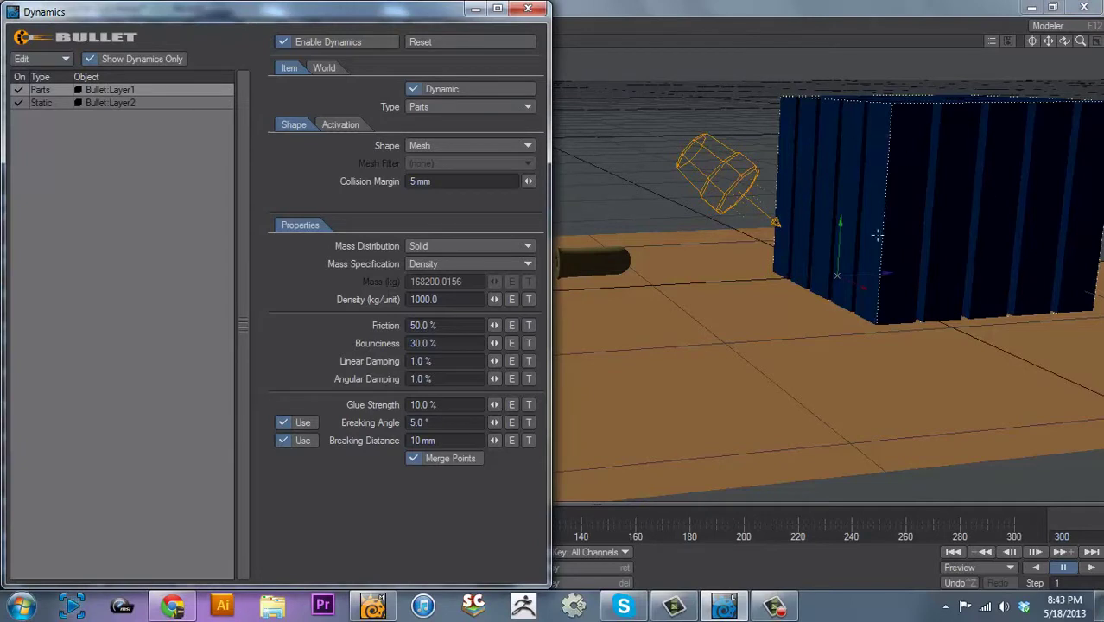
left_click(132, 103)
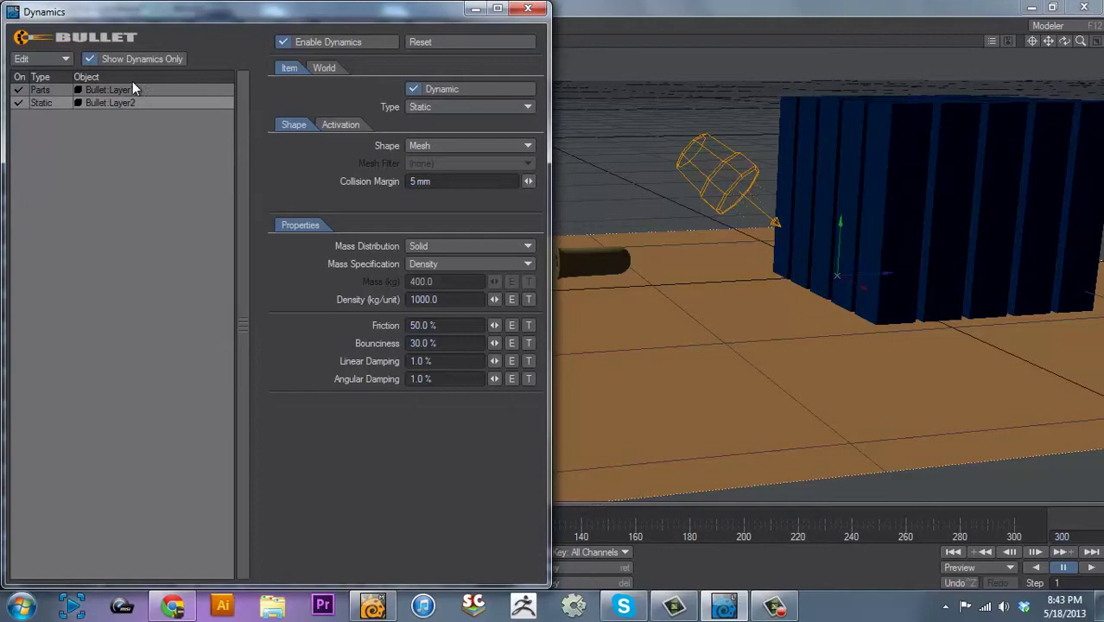
left_click(329, 126)
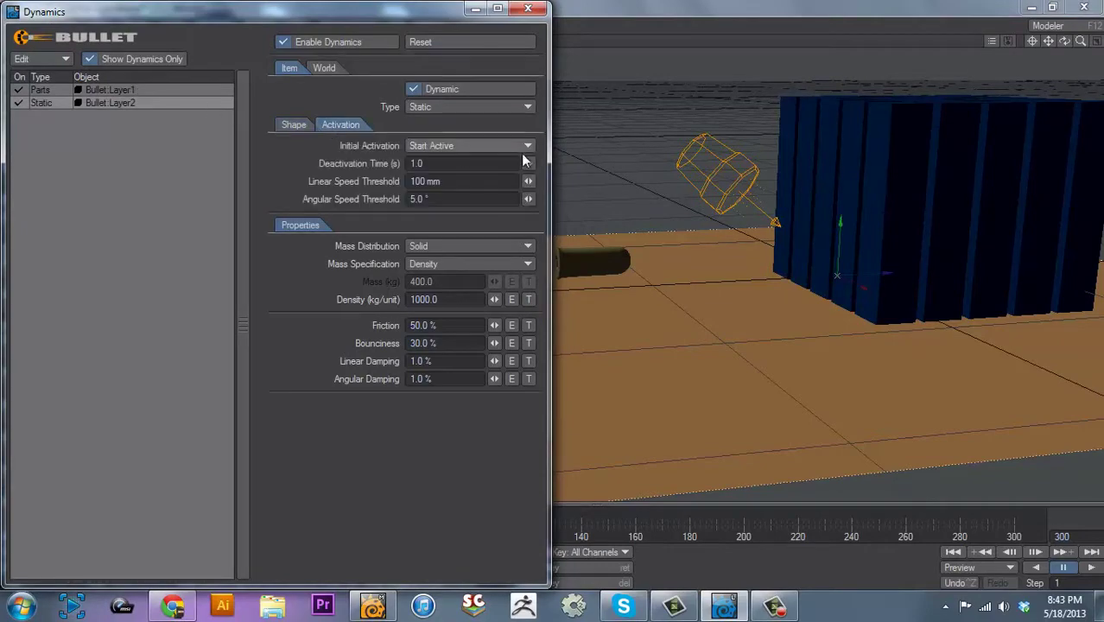
left_click(173, 92)
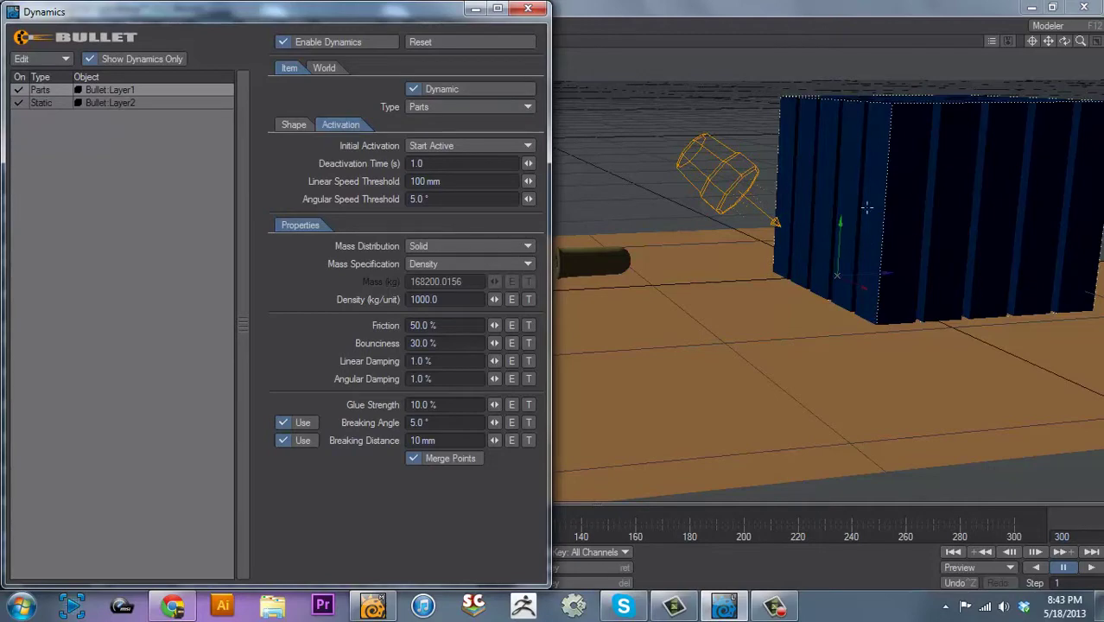
left_click(511, 148)
left_click(512, 161)
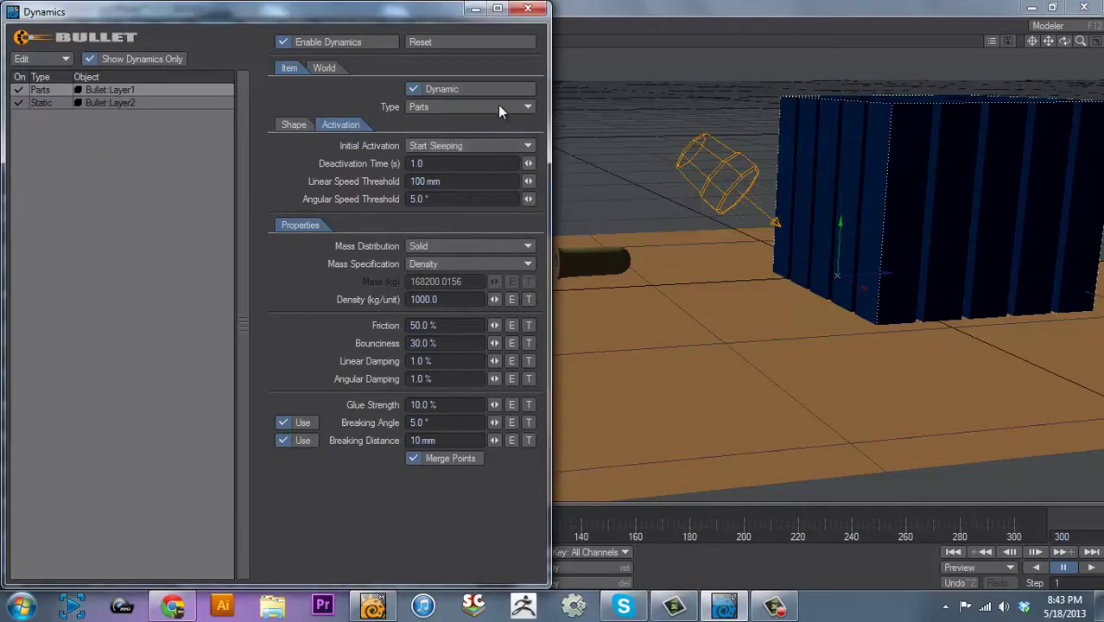
Play the simulation, pause it, and scrub back through the result.
left_click(1091, 568)
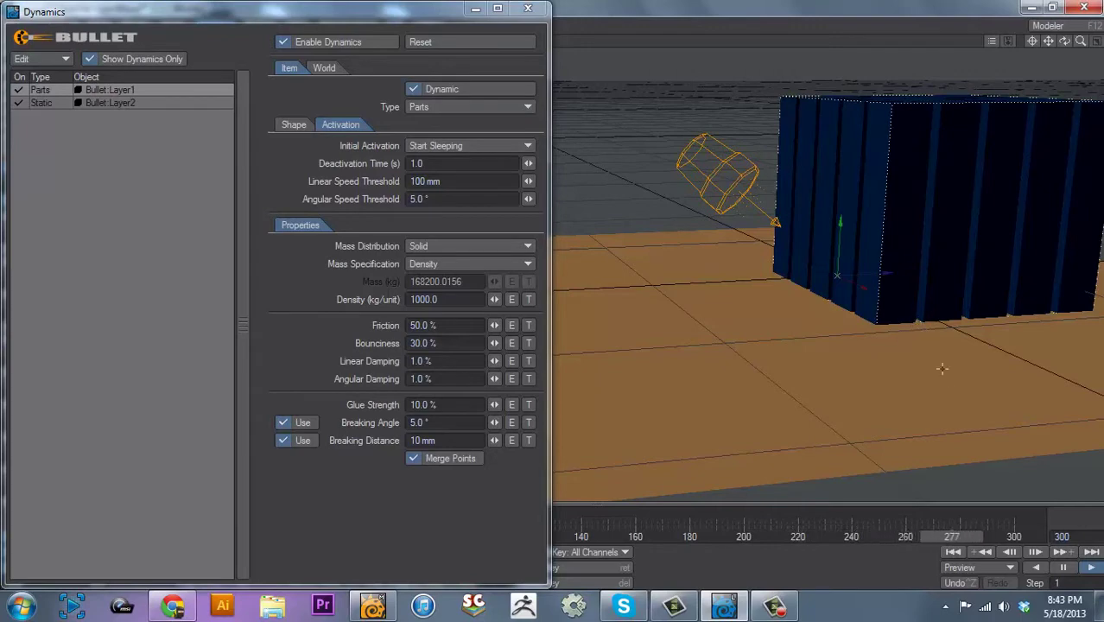
left_click(1062, 568)
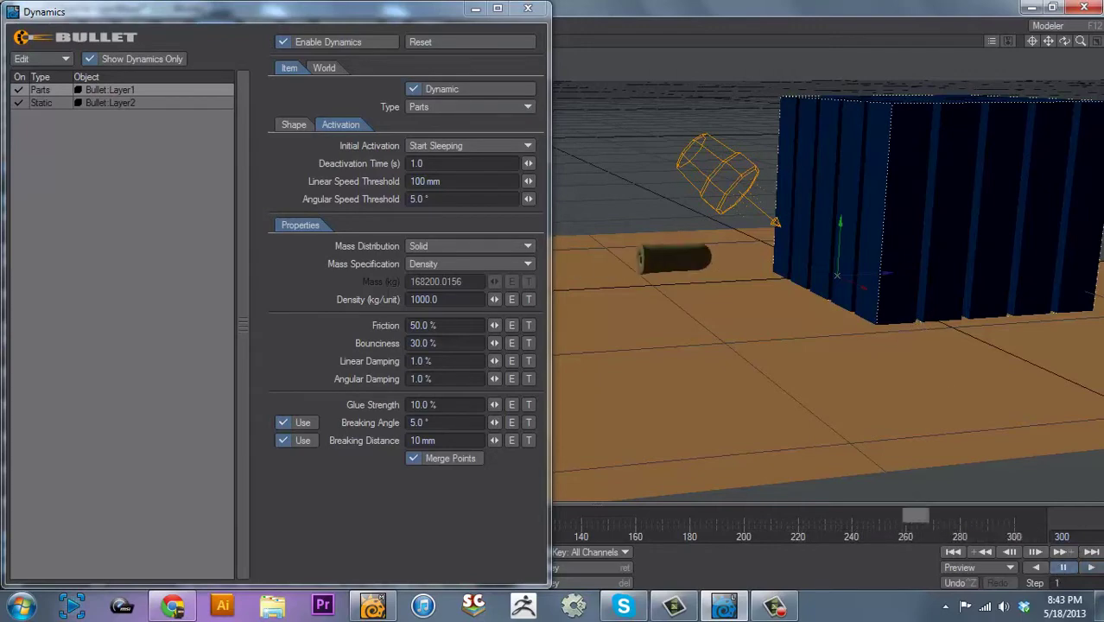
left_click(895, 531)
mouse_move(895, 537)
left_mouse_down()
mouse_move(583, 536)
mouse_move(627, 536)
left_mouse_up()
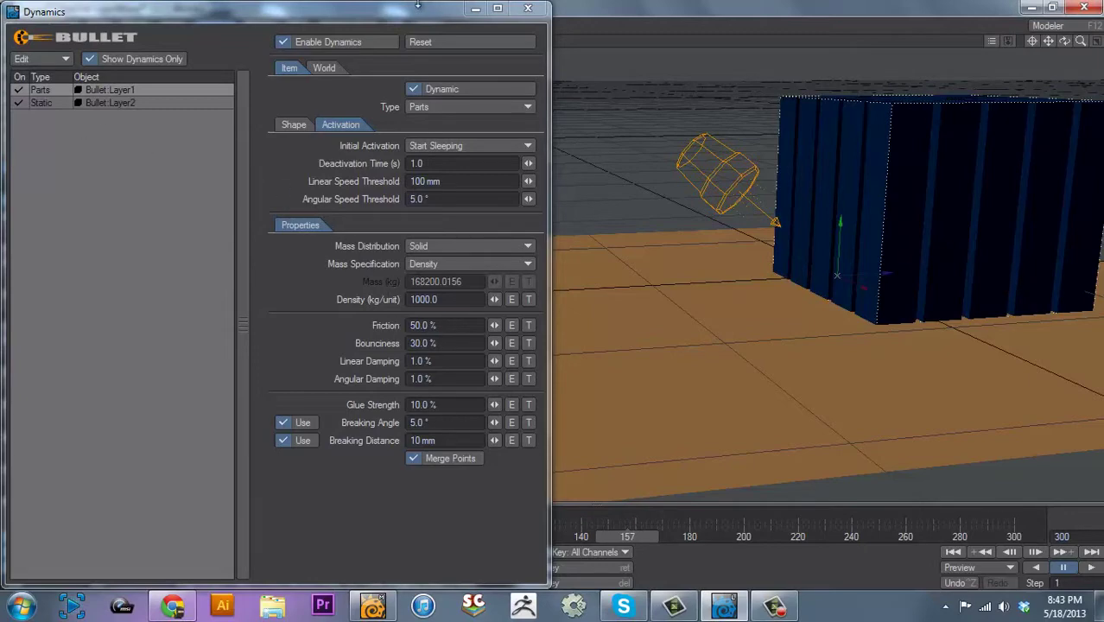
Minimize the Dynamics window to reveal the scene.
left_click_drag(416, 7, 429, 6)
left_click(489, 8)
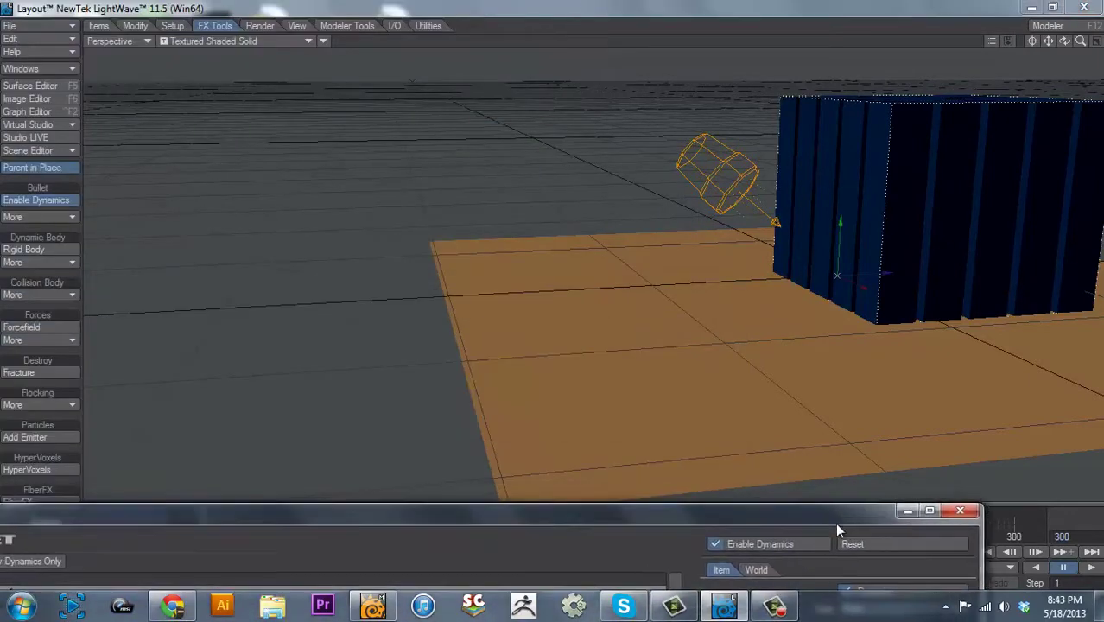
left_click_drag(919, 567, 893, 510)
left_click(919, 497)
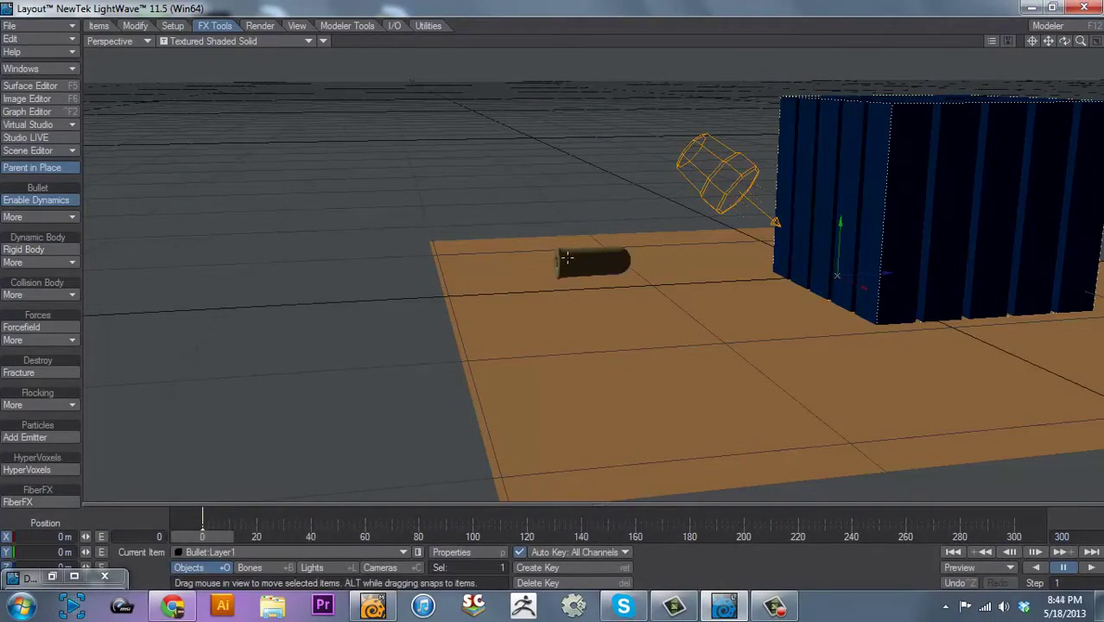
Make the bullet a Rigid Body with a Kinematic Body collision type.
left_click(566, 257)
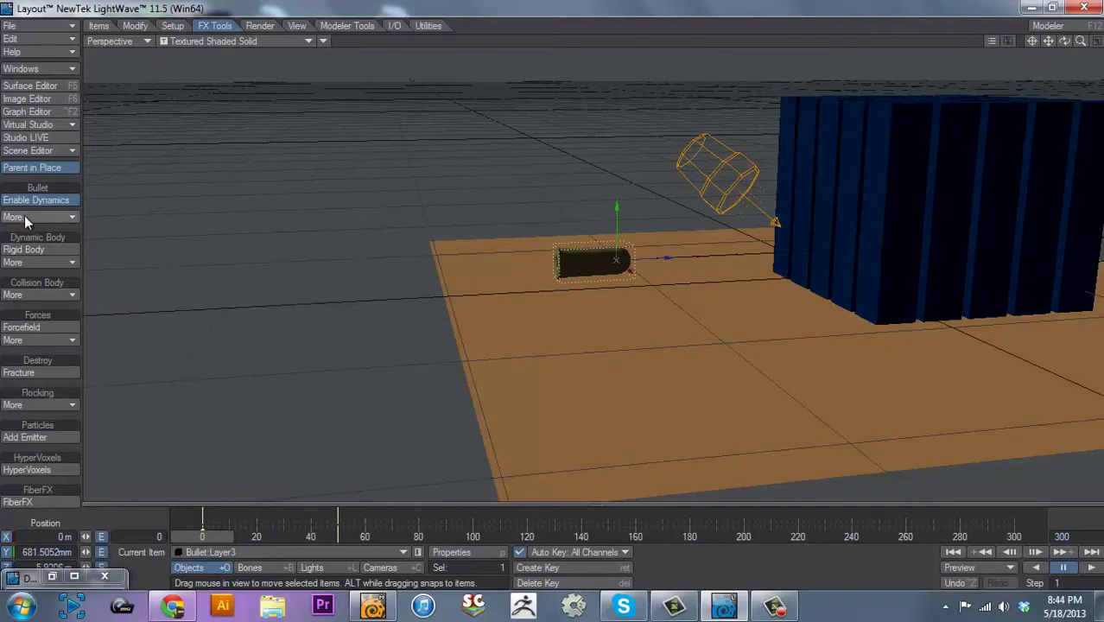
left_click(26, 251)
left_click(34, 262)
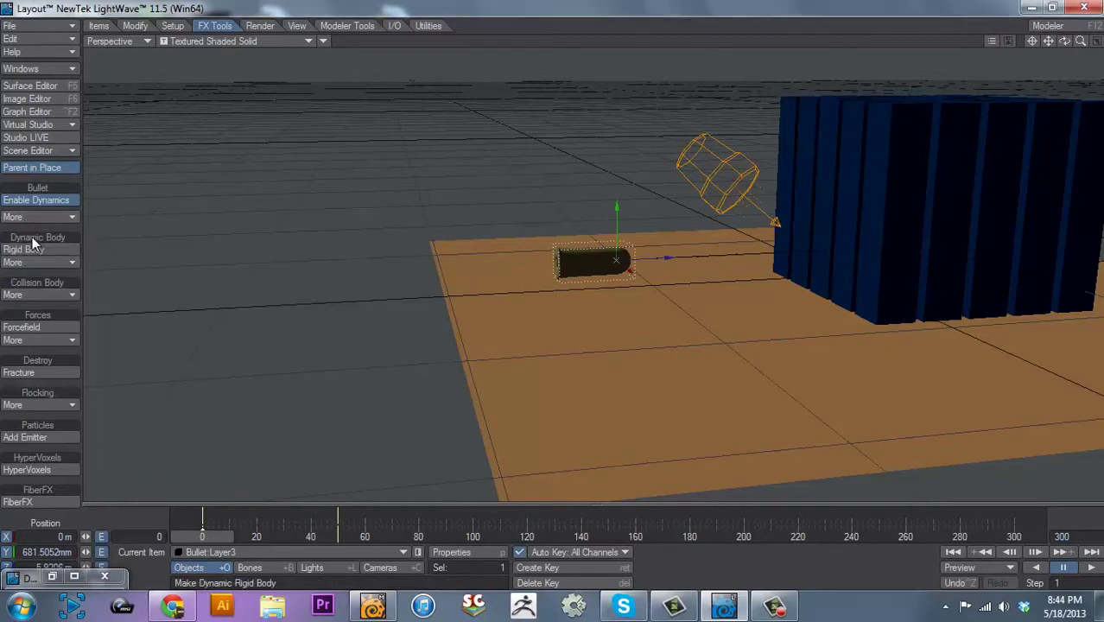
left_click(38, 296)
left_click(51, 311)
Play the simulation, rewind to frame 0, and replay it from a new angle.
left_click(1090, 568)
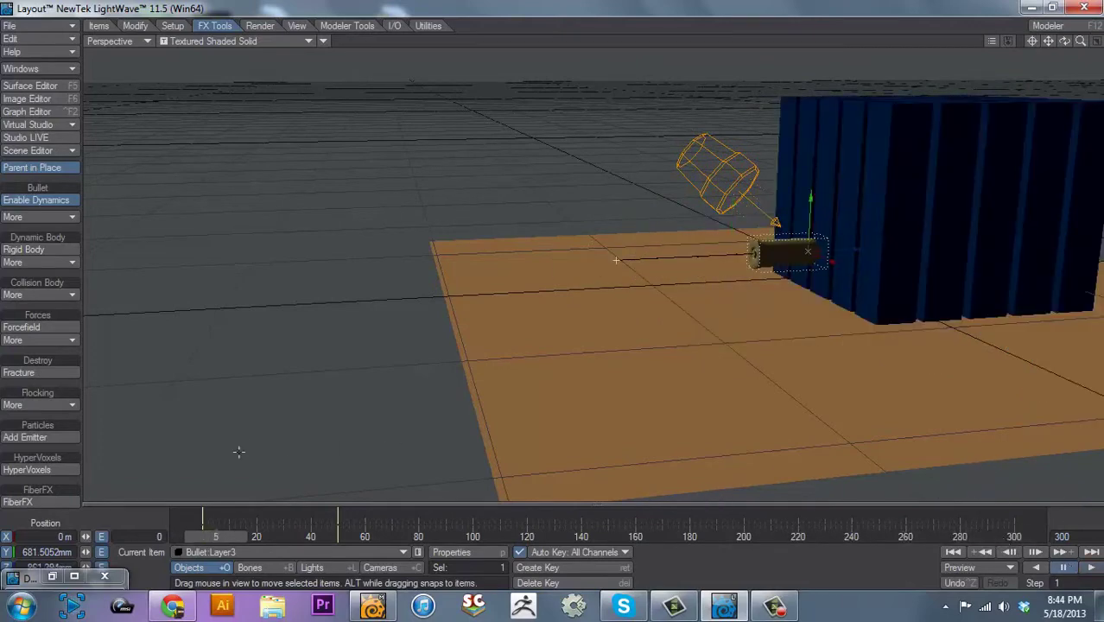
left_click_drag(227, 538, 202, 537)
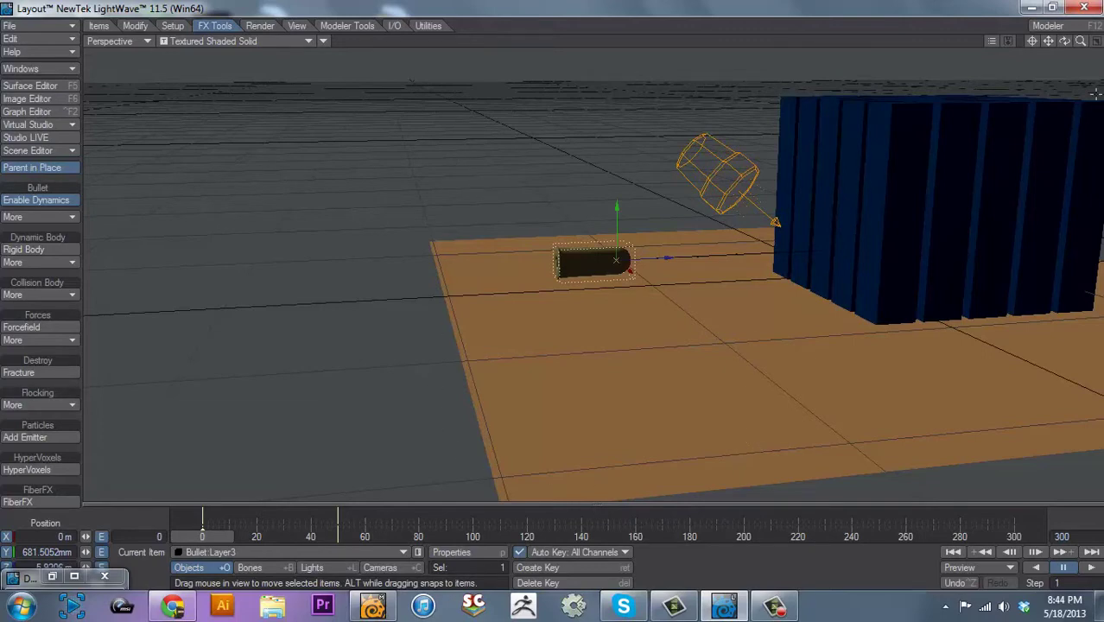
left_click_drag(1064, 41, 1063, 50)
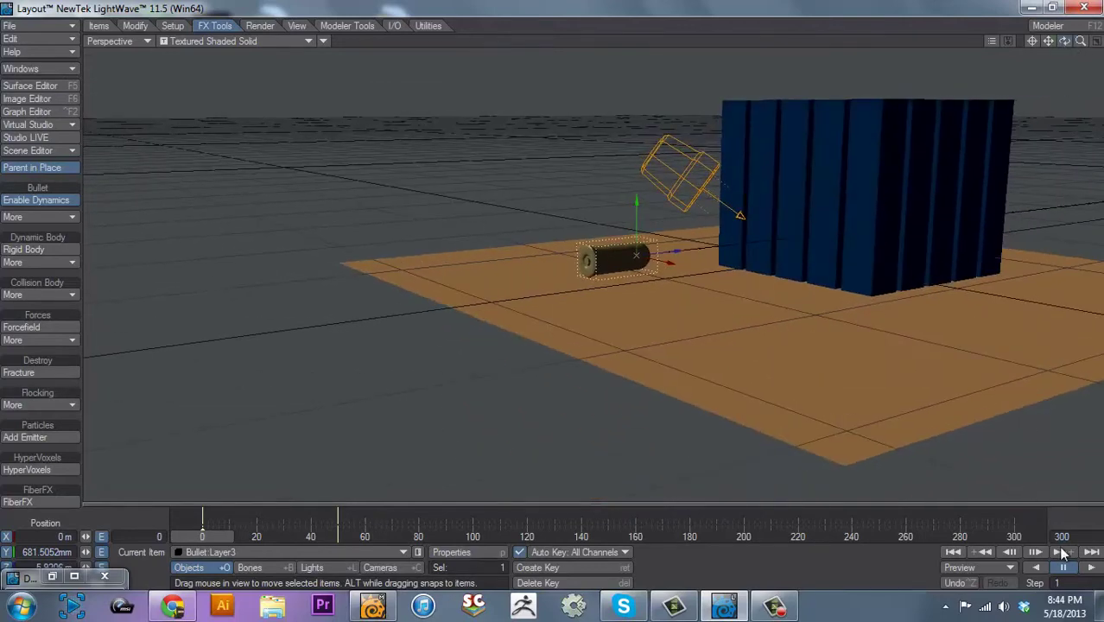
left_click(1091, 568)
Restore and reposition the Dynamics window, then tuck it away and play the simulation.
left_click(52, 576)
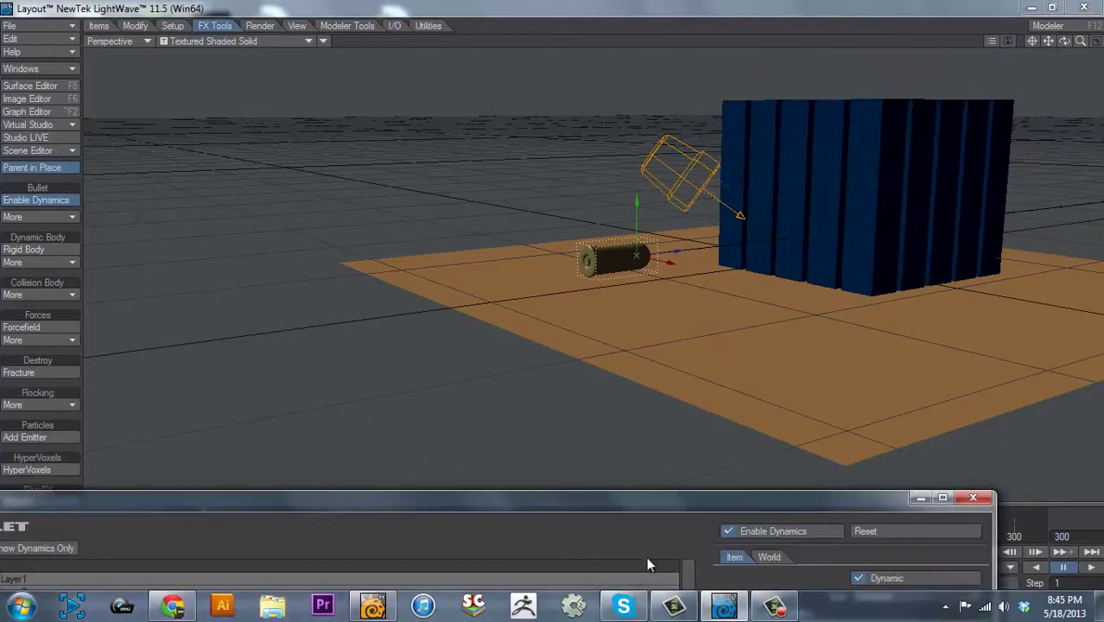
double_click(580, 506)
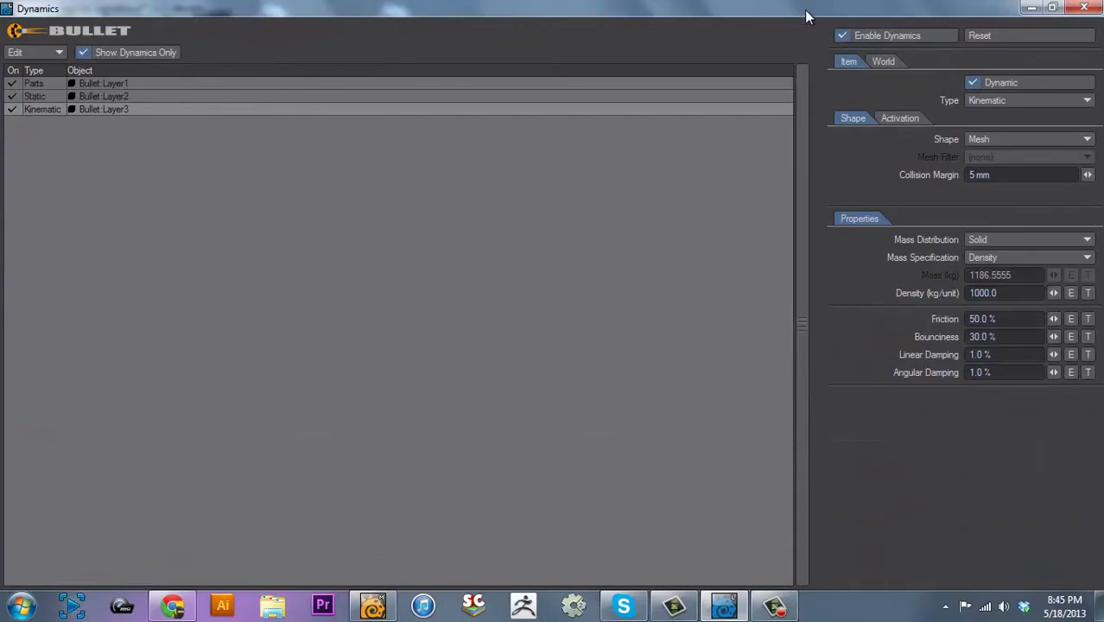
left_click_drag(806, 7, 708, 99)
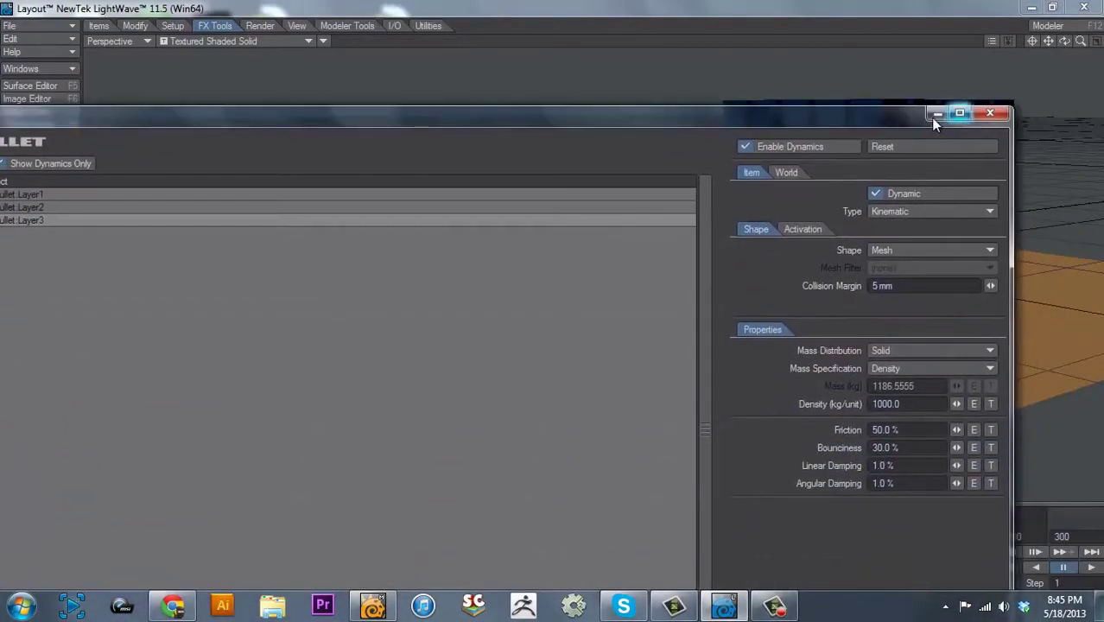
left_click(930, 116)
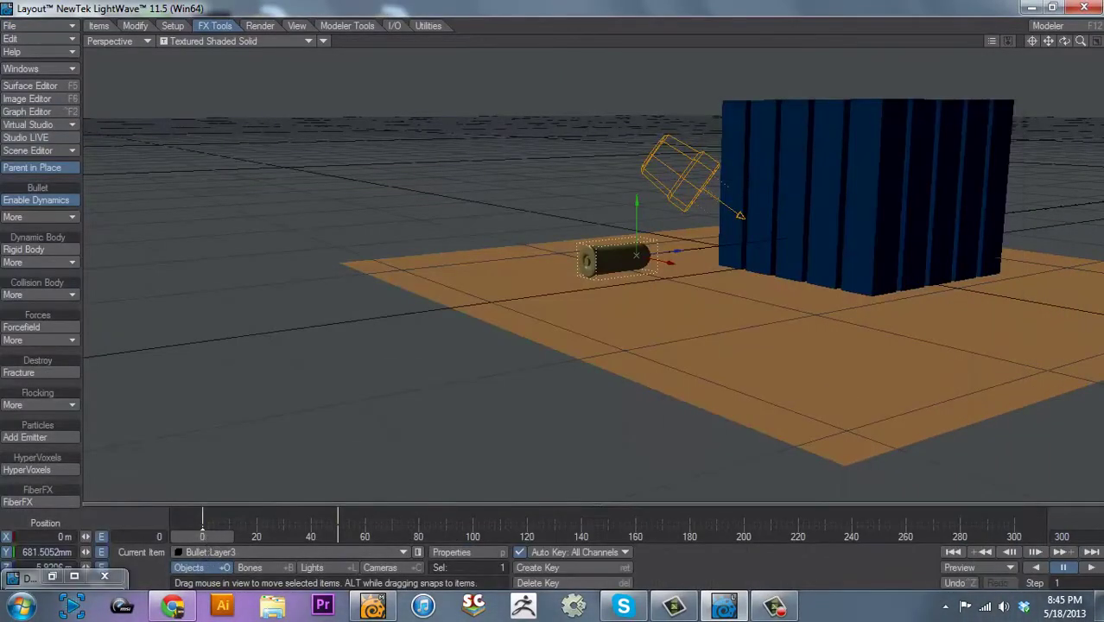
key("space")
In World settings, dismiss the disabled-field warning and turn on the Time Scale envelope.
left_click(51, 576)
double_click(386, 128)
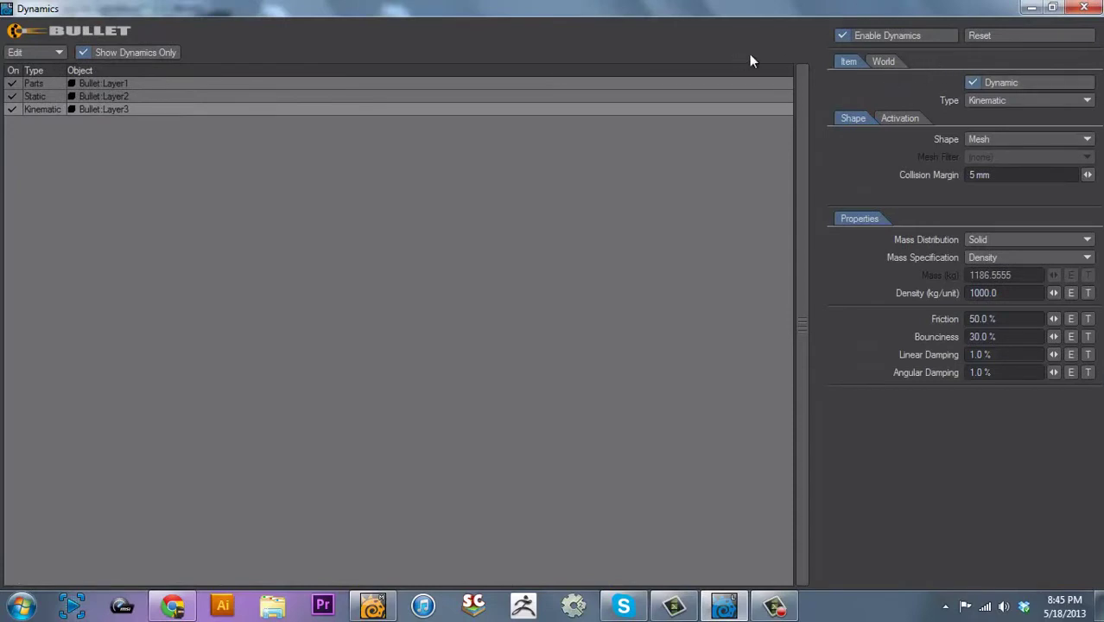
left_click(884, 64)
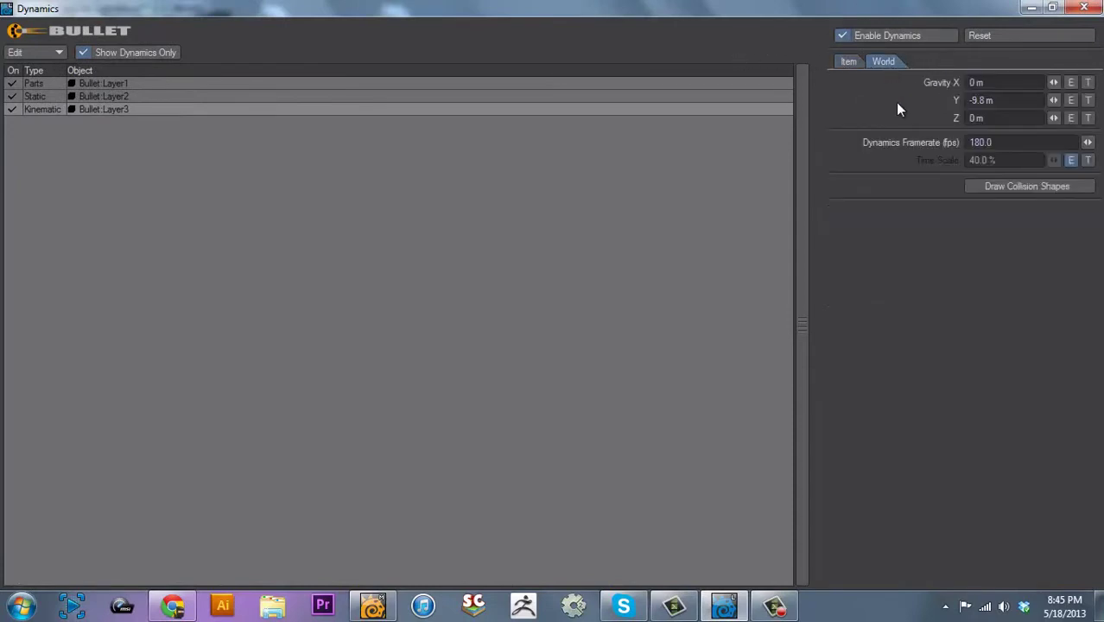
left_click(1007, 99)
left_click(1008, 159)
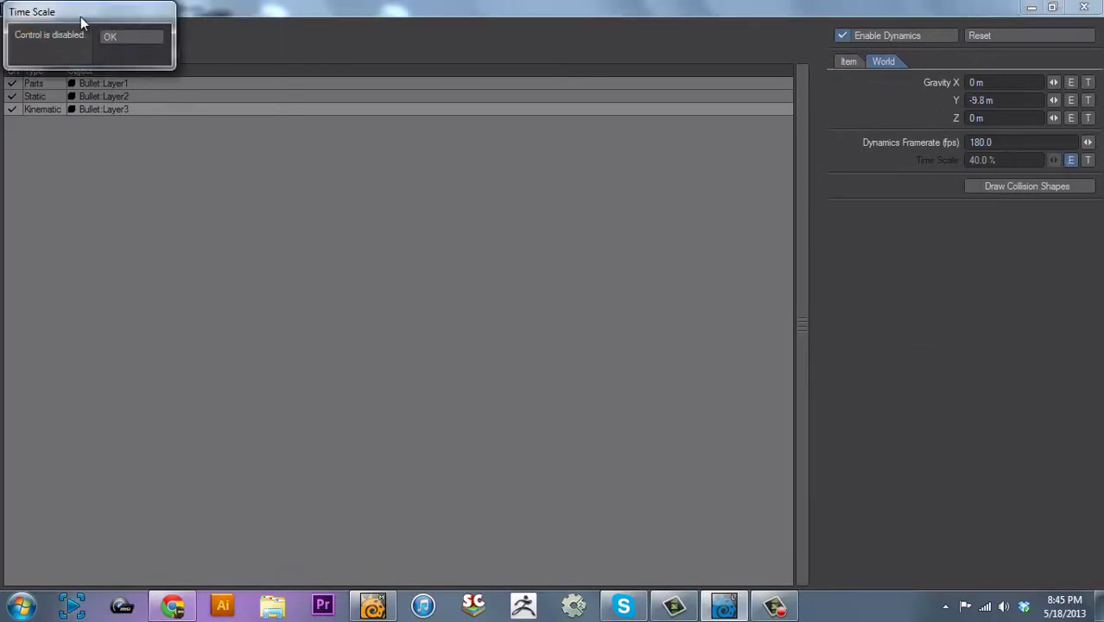
left_click(141, 37)
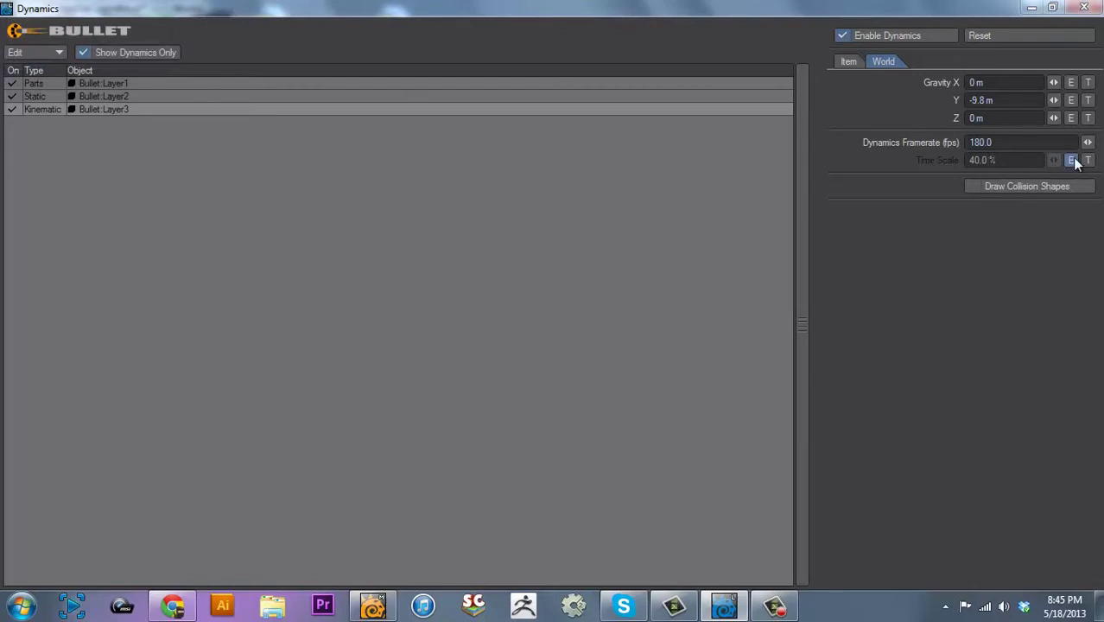
left_click(1071, 160)
left_click(1070, 162)
Open the Time Scale curve and scrub the current time across frames 9 to 11.
left_click(1072, 165)
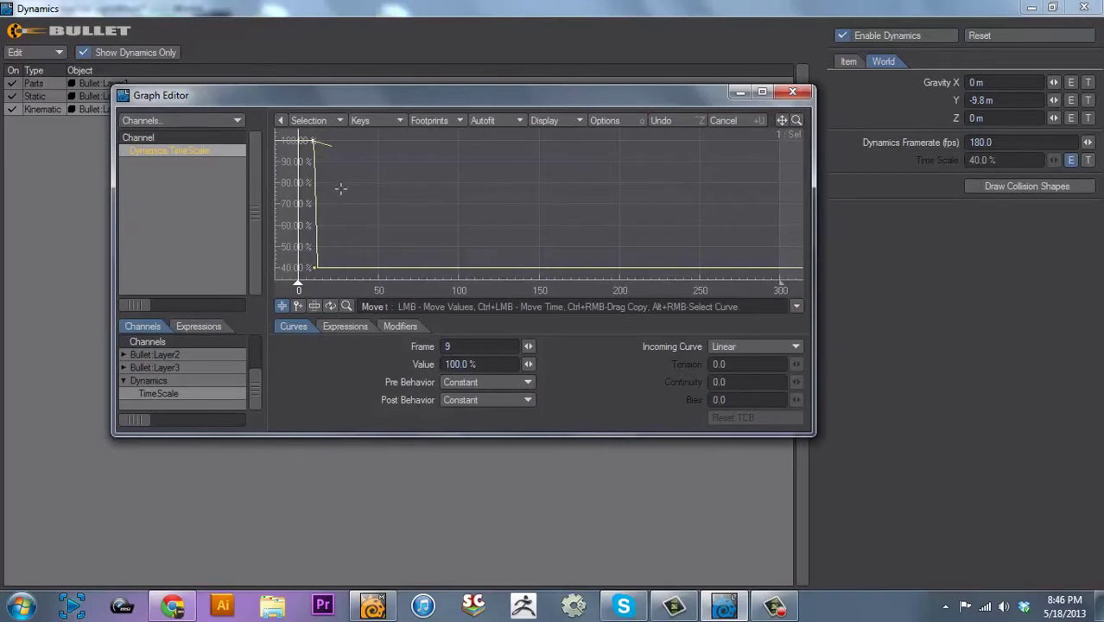
mouse_move(313, 141)
left_click_drag(298, 284, 313, 285)
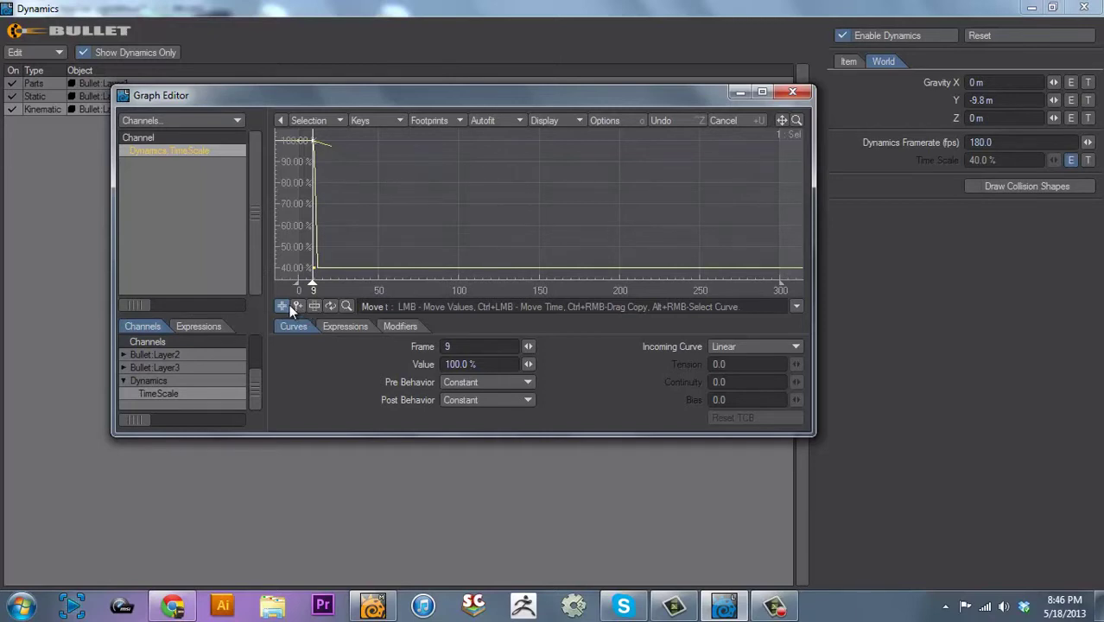
mouse_move(314, 142)
left_click_drag(312, 285, 316, 285)
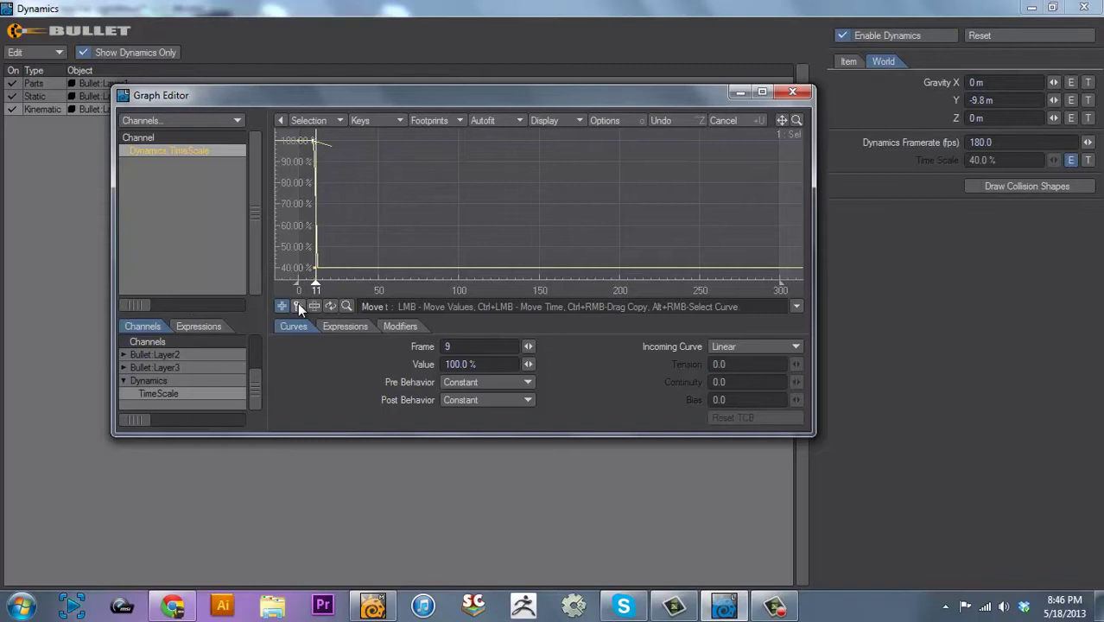
left_click_drag(316, 285, 314, 285)
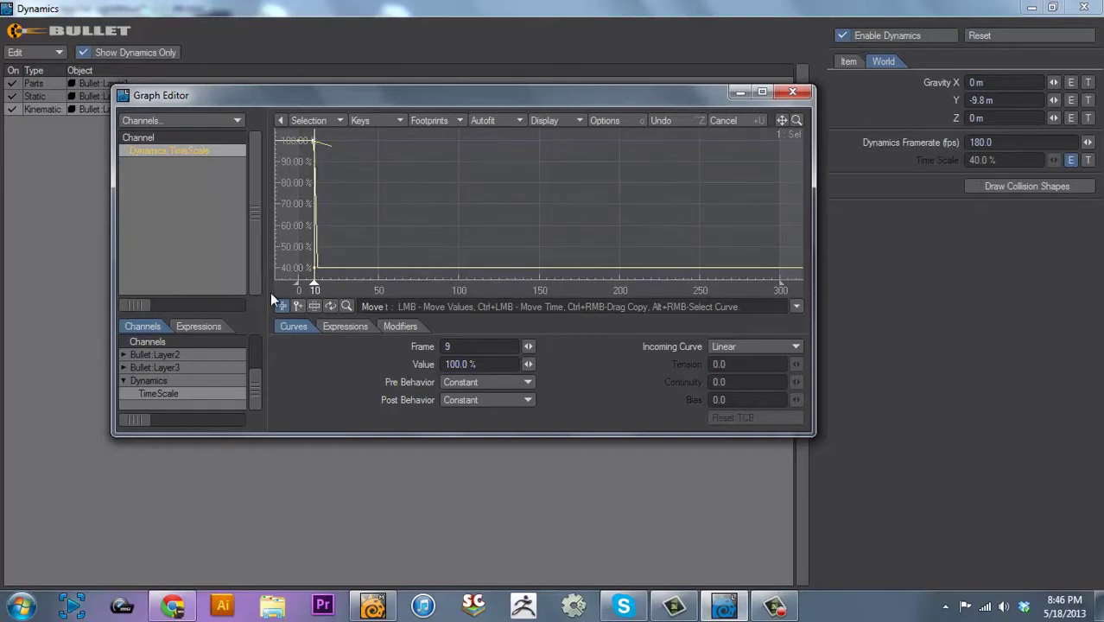
Select the key at frame 10 and check its frame number and 40% value.
left_click(315, 268)
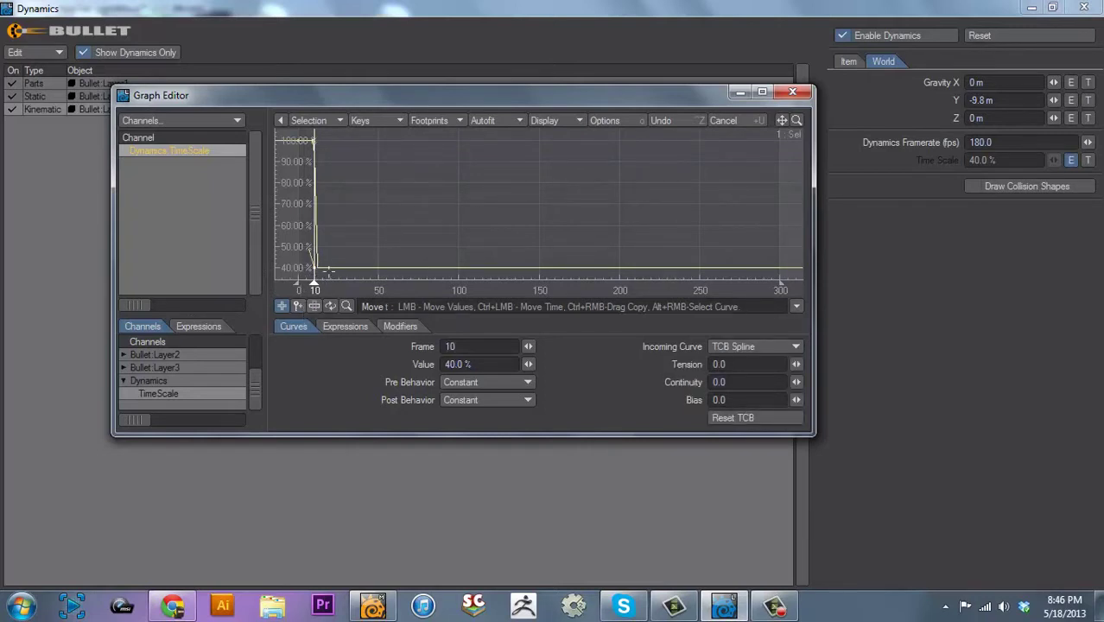
left_click(465, 346)
left_click(486, 364)
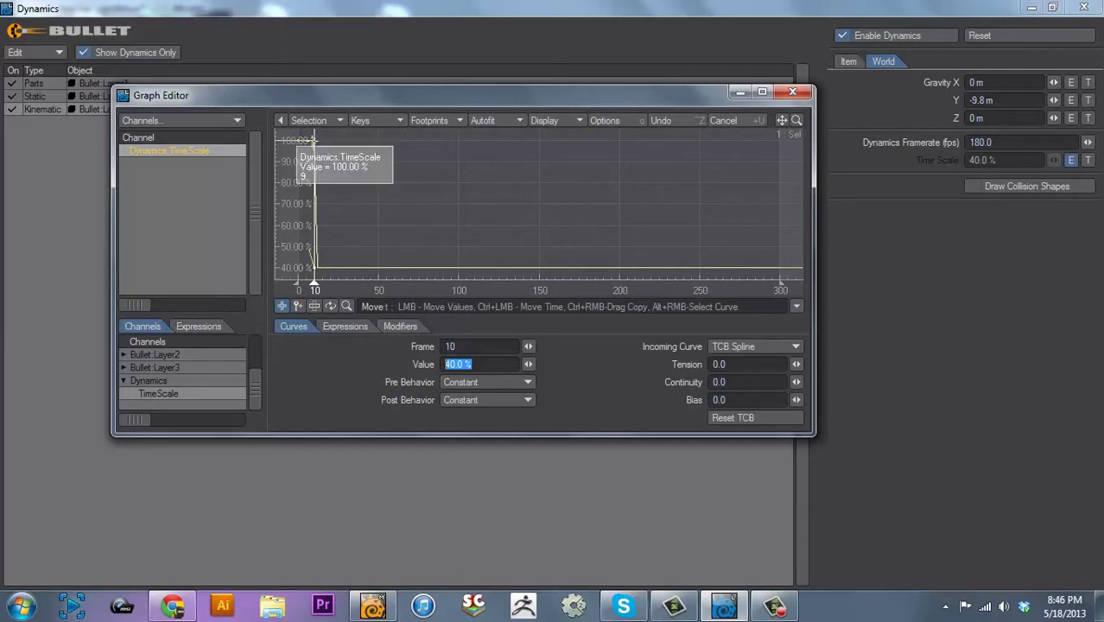
Close the Graph Editor, hide the Dynamics window, and play the simulation from frame 0.
left_click(792, 92)
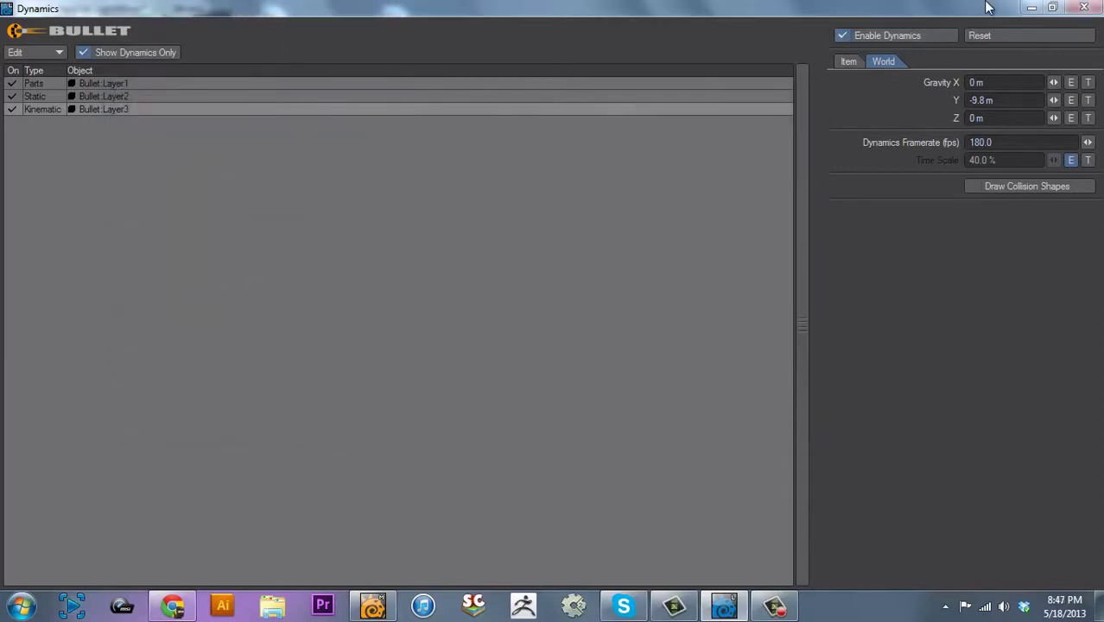
left_click(1084, 8)
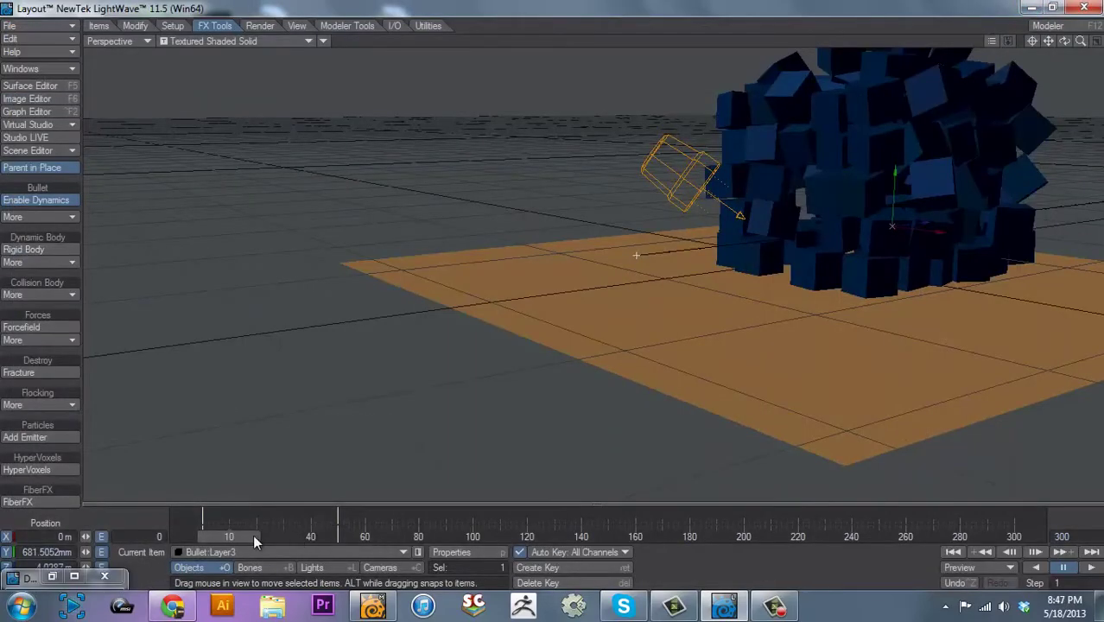
left_click_drag(253, 540, 226, 540)
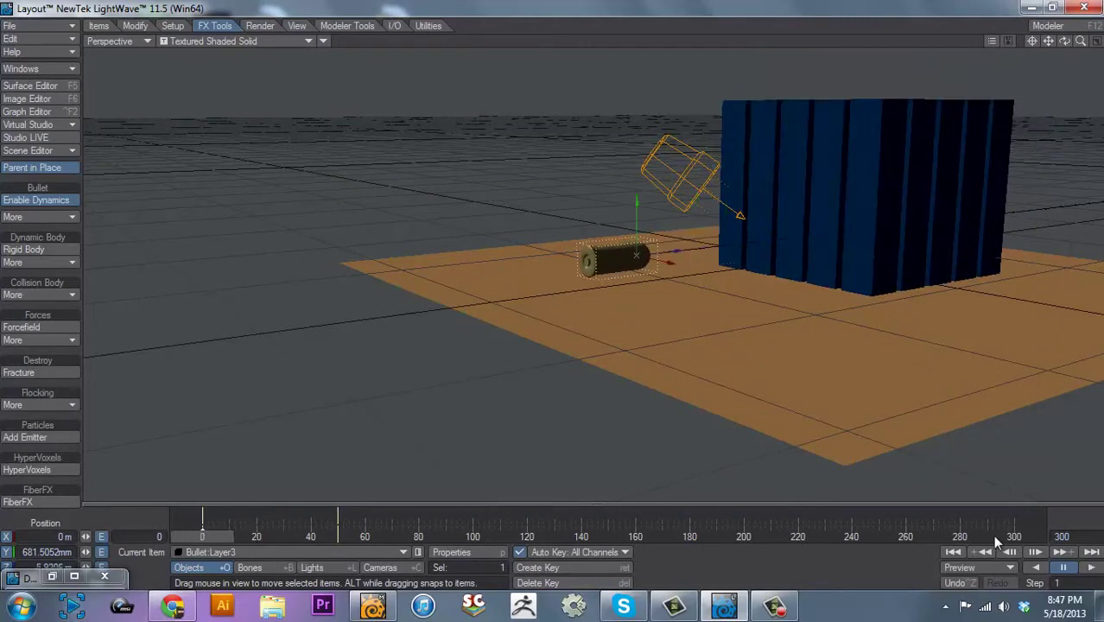
left_click(1030, 554)
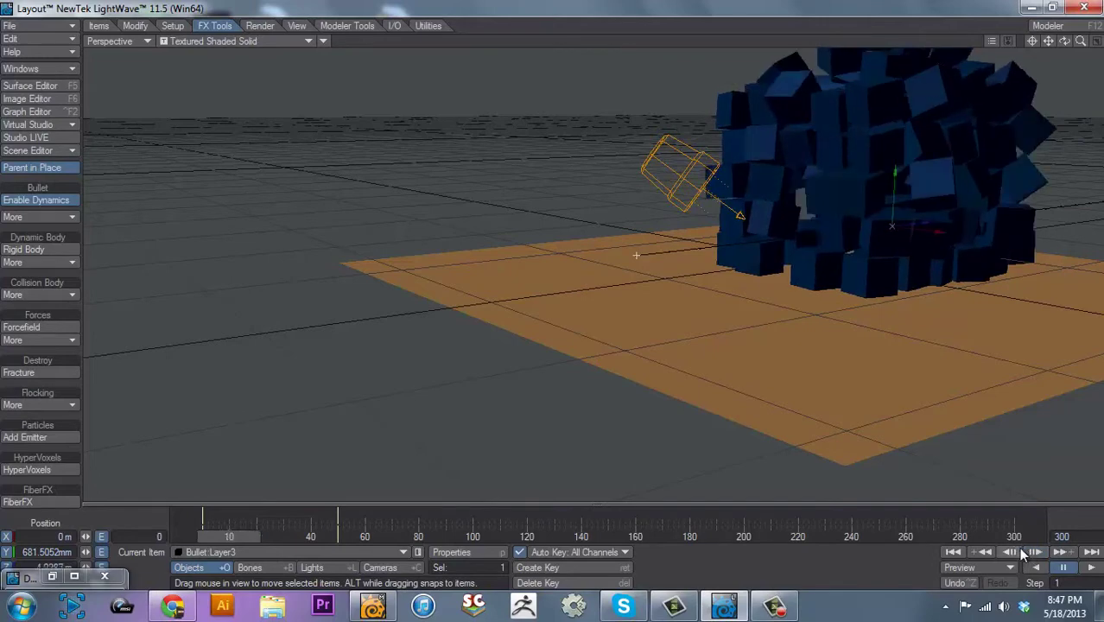
Orbit the view and play through to the final frames of the shattering.
left_click_drag(1064, 41, 976, 47)
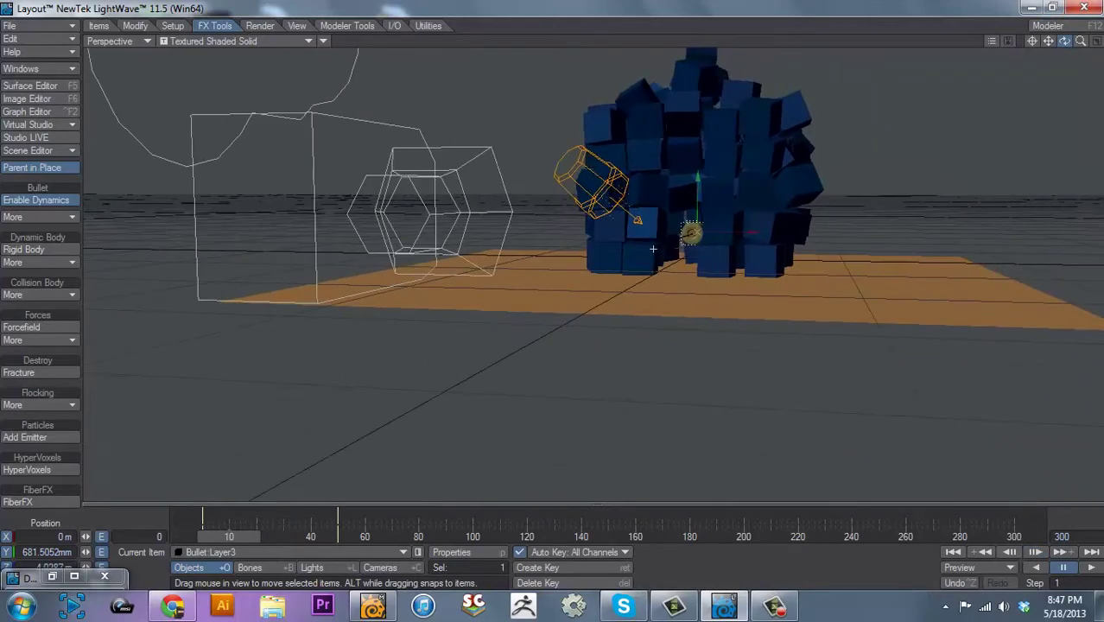
left_click(1036, 553)
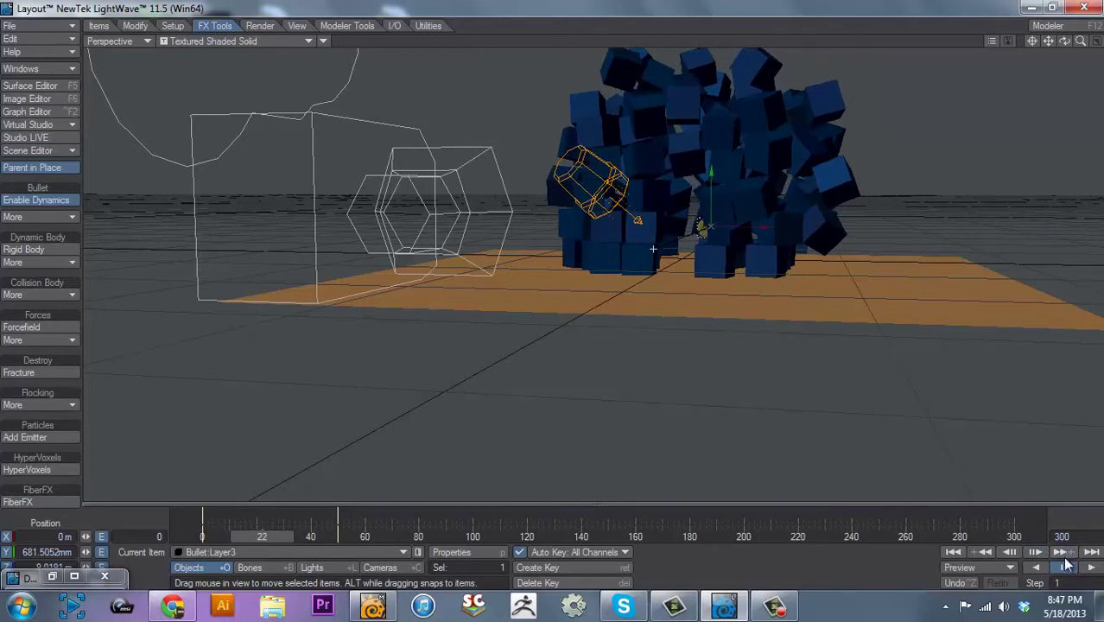
left_click(1090, 567)
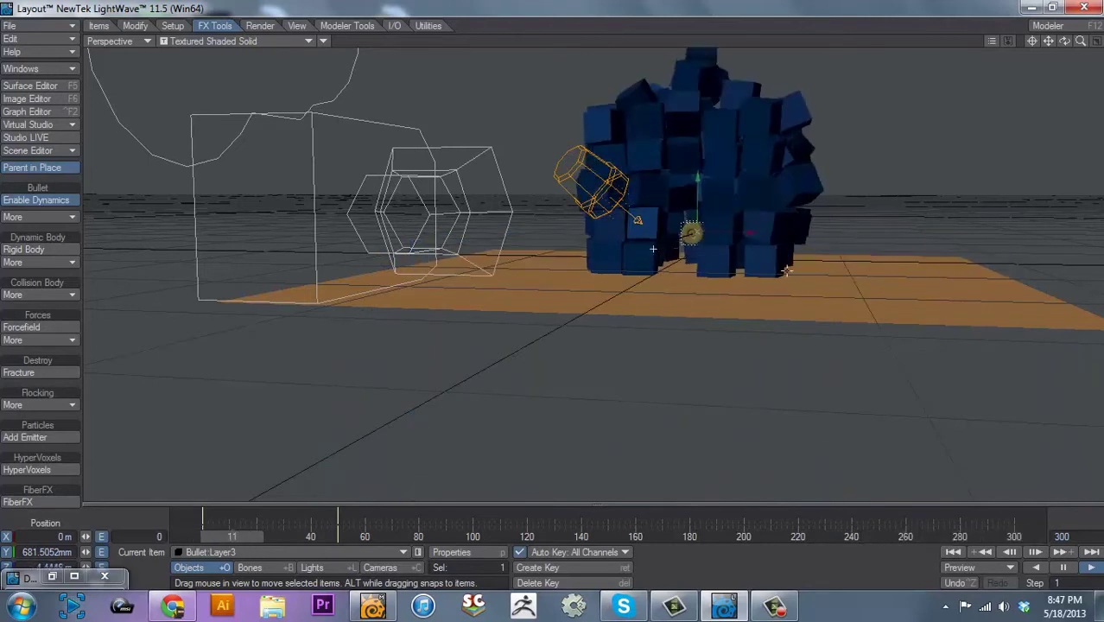
left_click(992, 533)
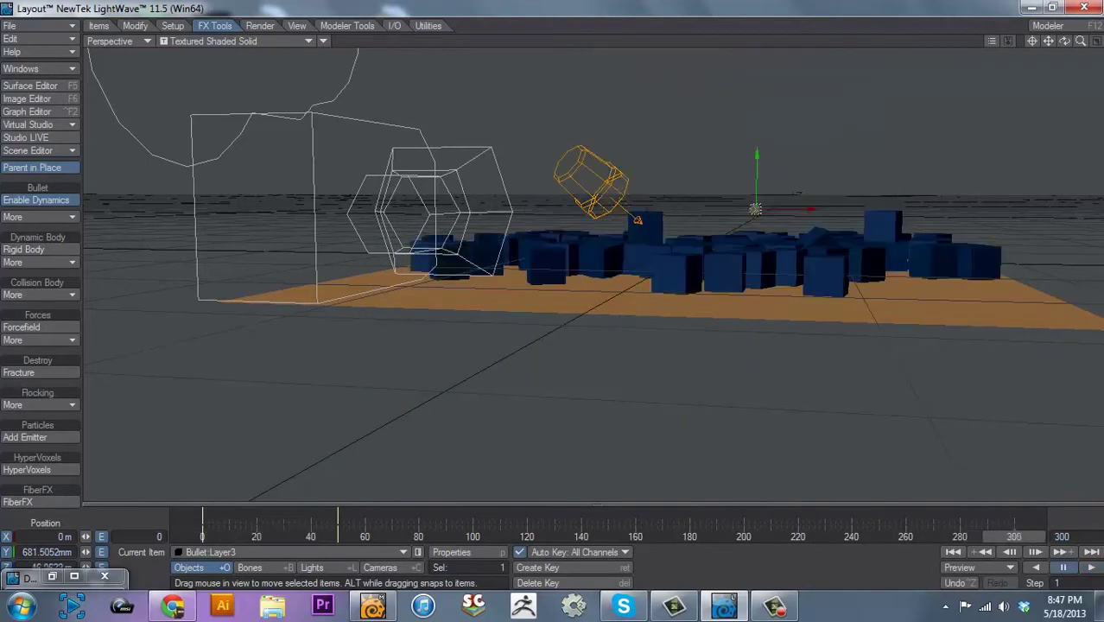
left_click_drag(1012, 536, 908, 536)
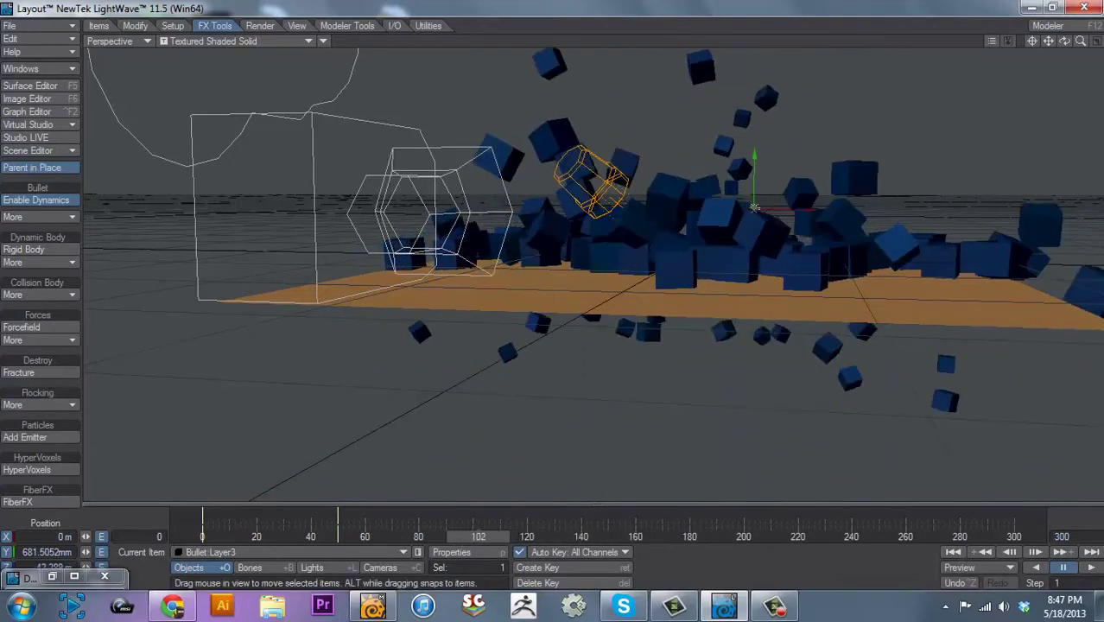
Select the Camera, switch to Camera View, lower the camera and play the shatter.
left_click(353, 211)
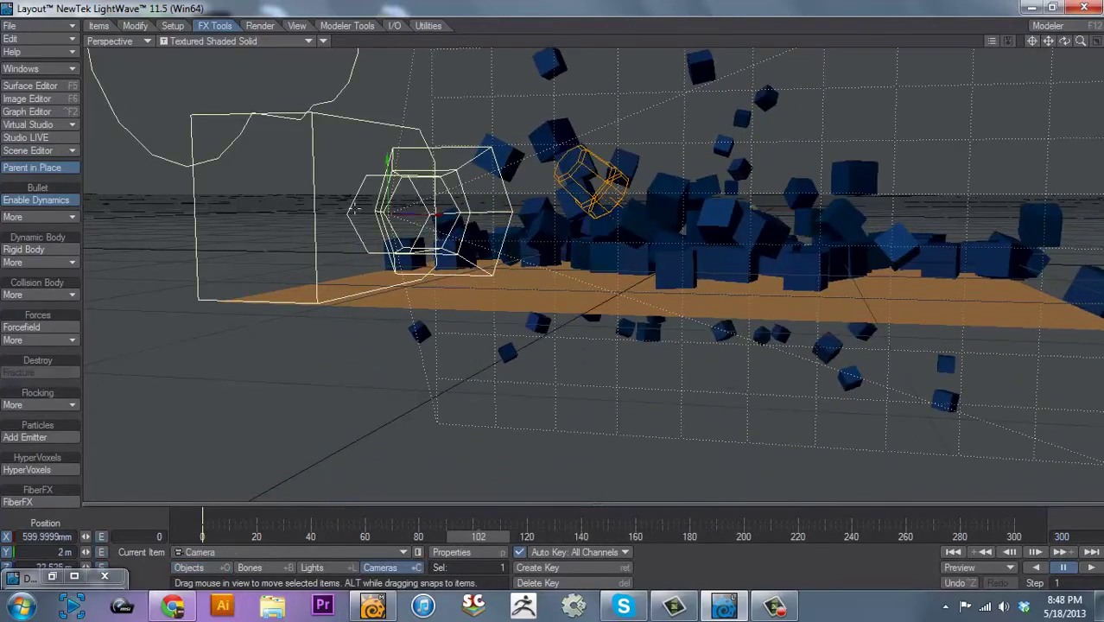
key("6")
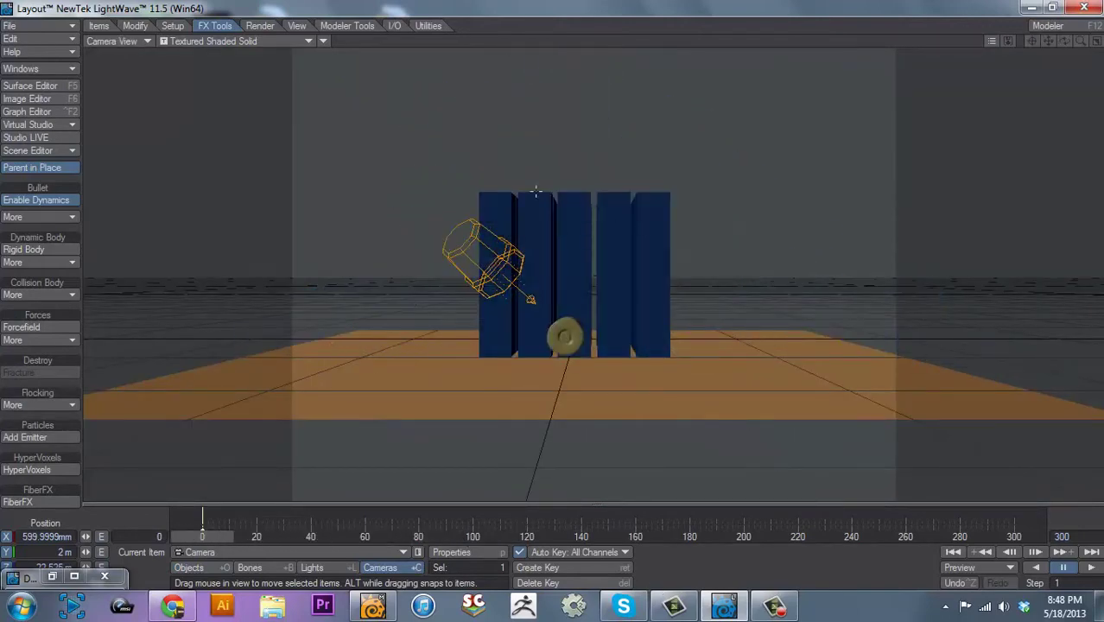
right_click_drag(575, 216, 574, 263)
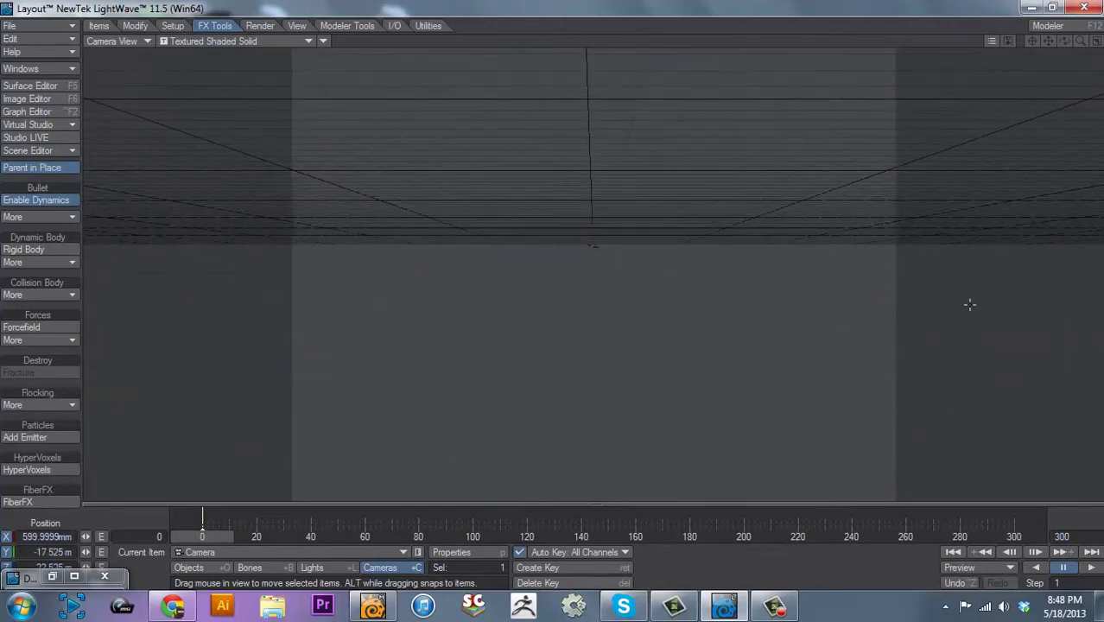
left_click(1092, 570)
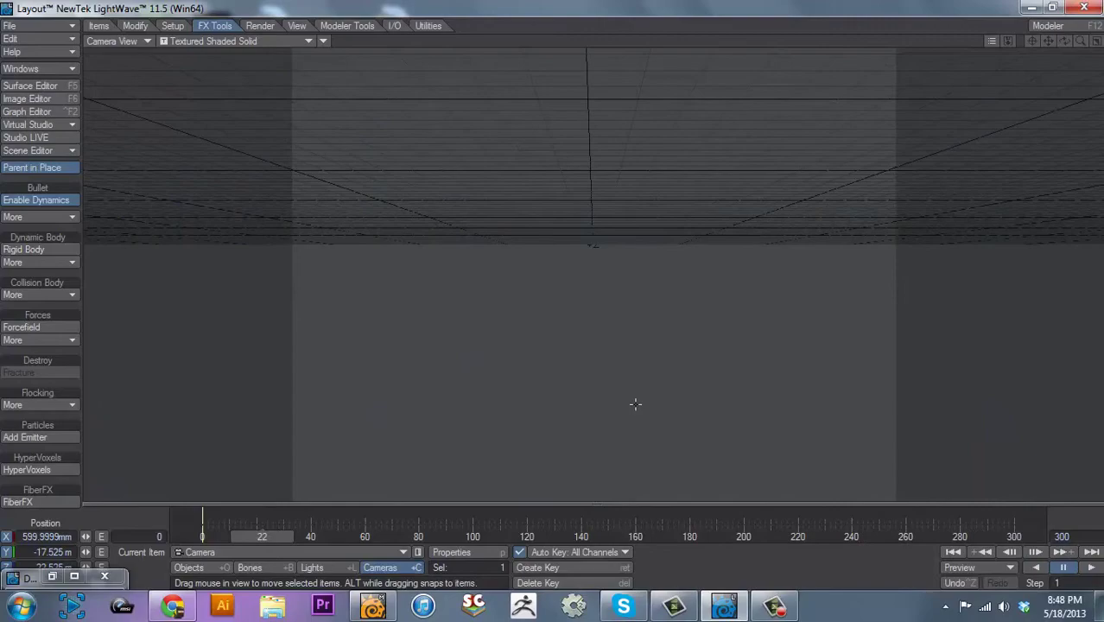
Undo the camera move, return to Perspective, rewind to frame 0 and select Bullet:Layer3.
key("z")
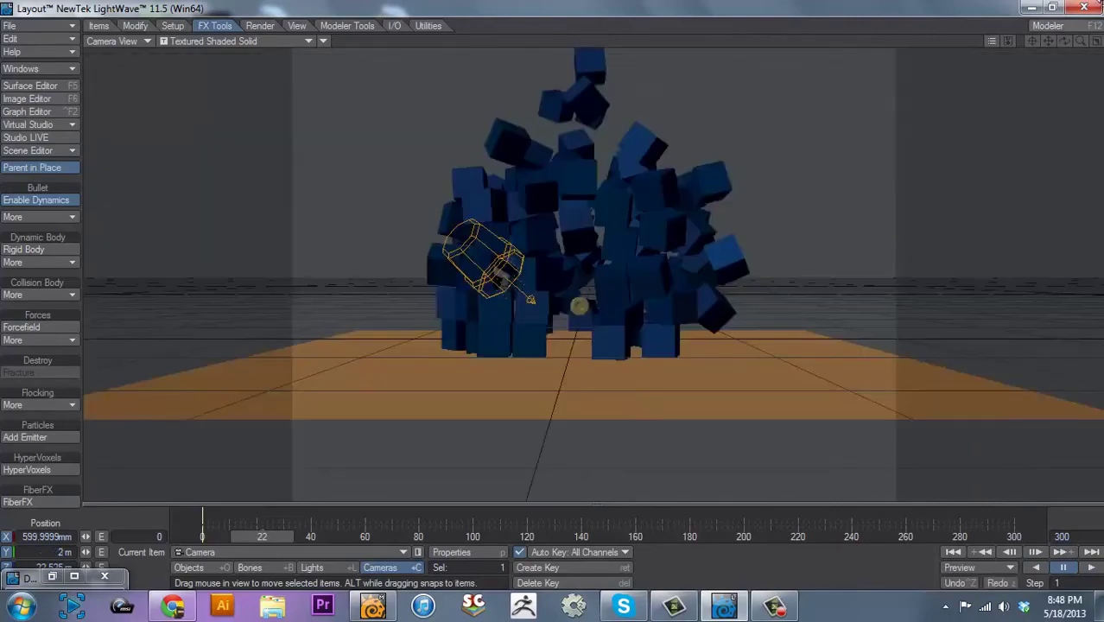
key("4")
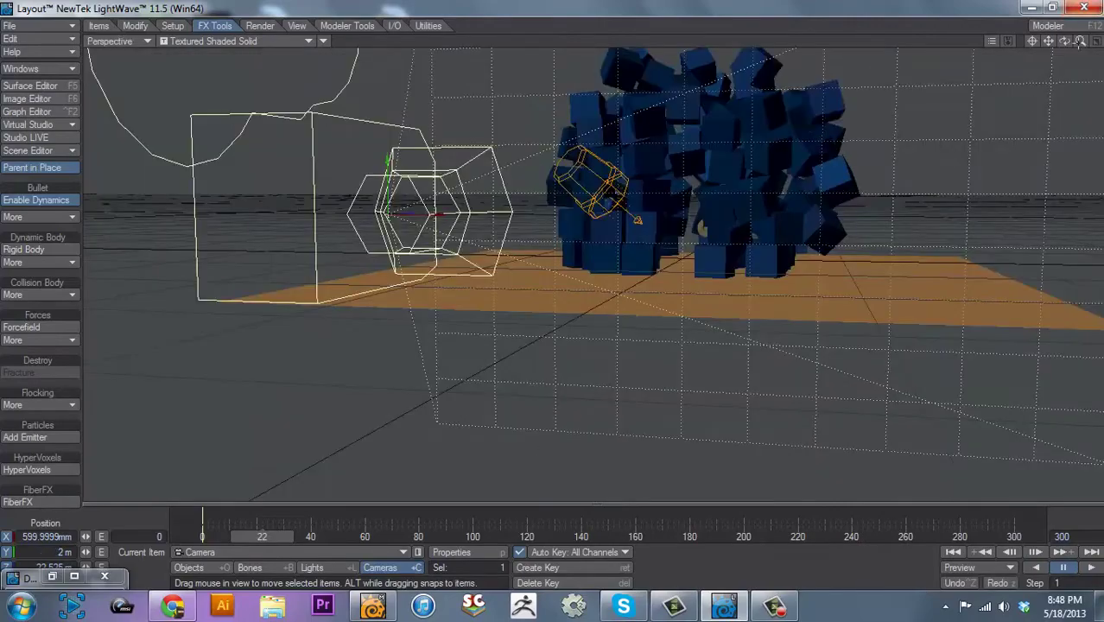
left_click_drag(1064, 42, 1069, 43)
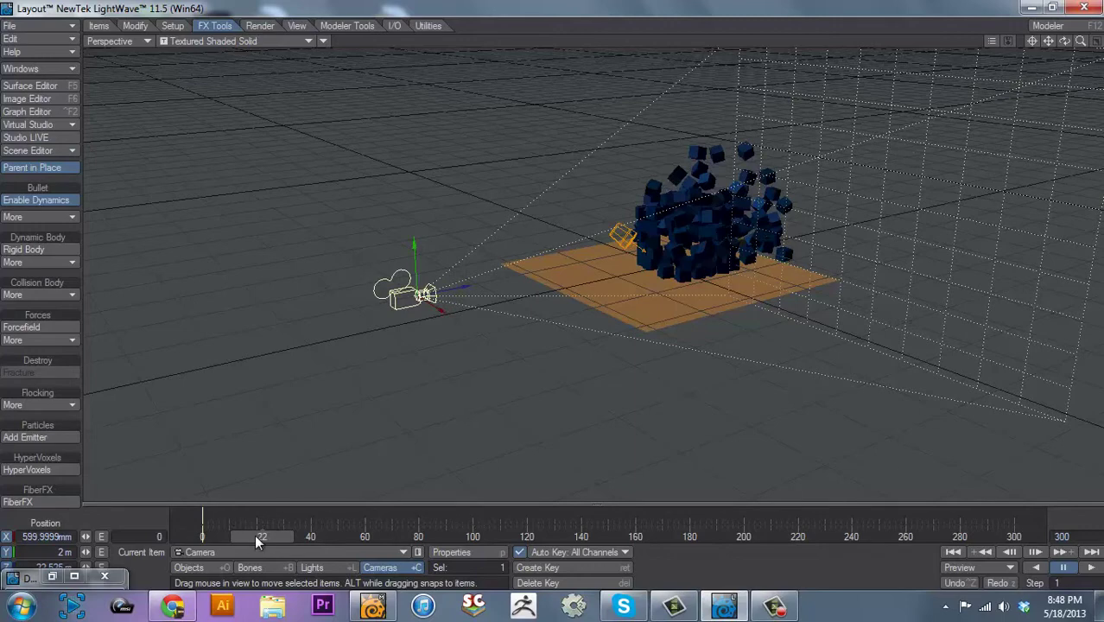
left_click_drag(256, 537, 199, 537)
left_click(598, 272)
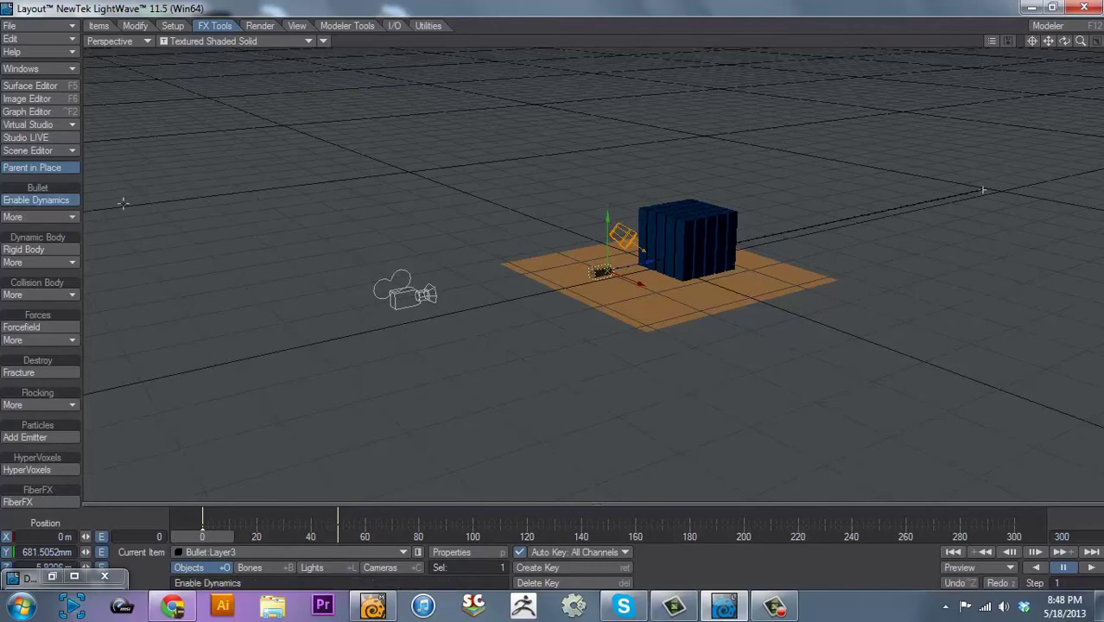
Open Bullet Item Properties and bring the Dynamics window back.
left_click(44, 217)
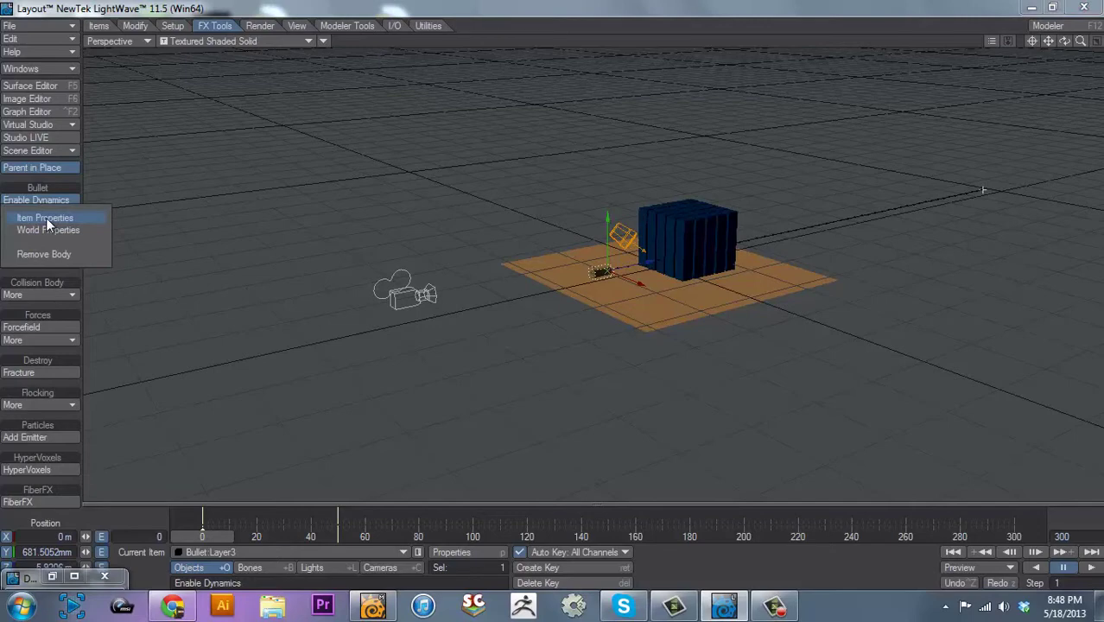
left_click(46, 217)
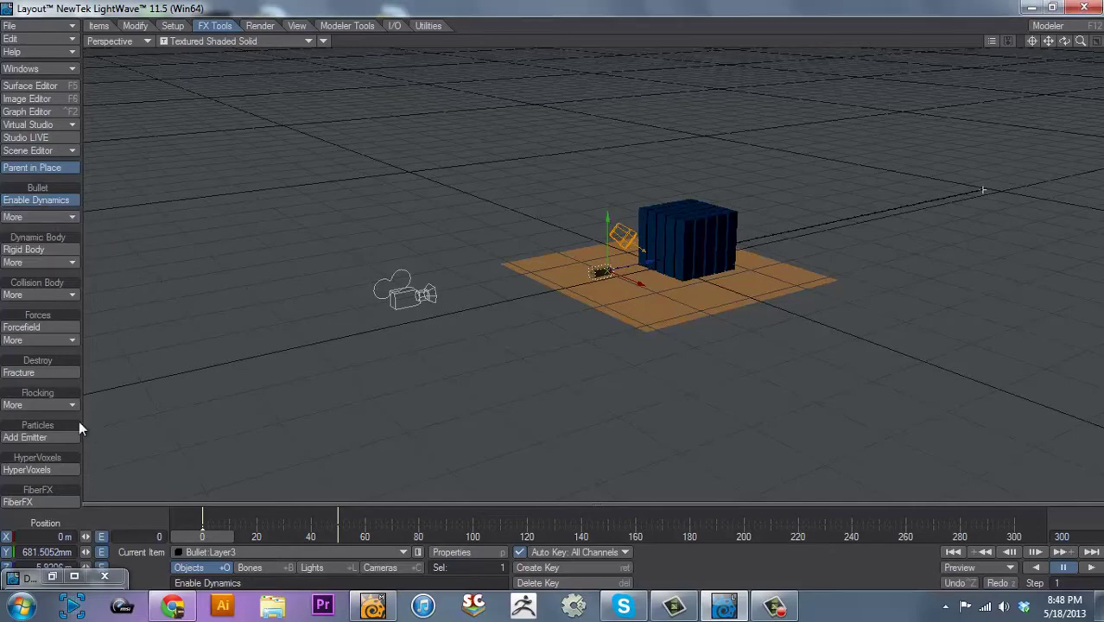
left_click(52, 576)
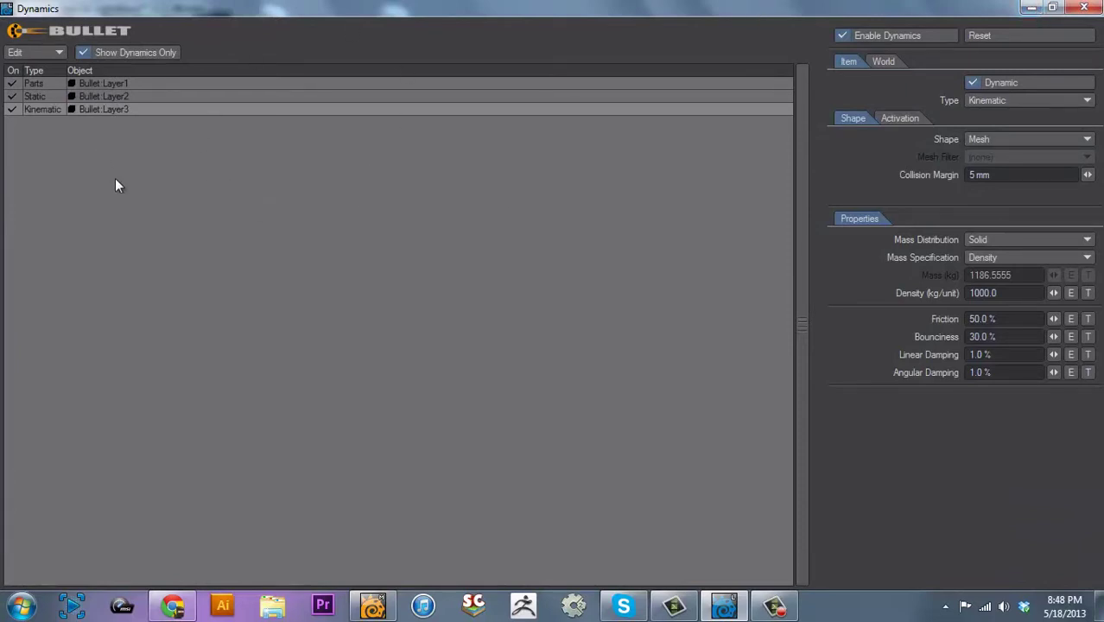
Remove all three layers from the dynamics list with Edit > Remove All, then minimize the window.
left_click(57, 50)
left_click(47, 159)
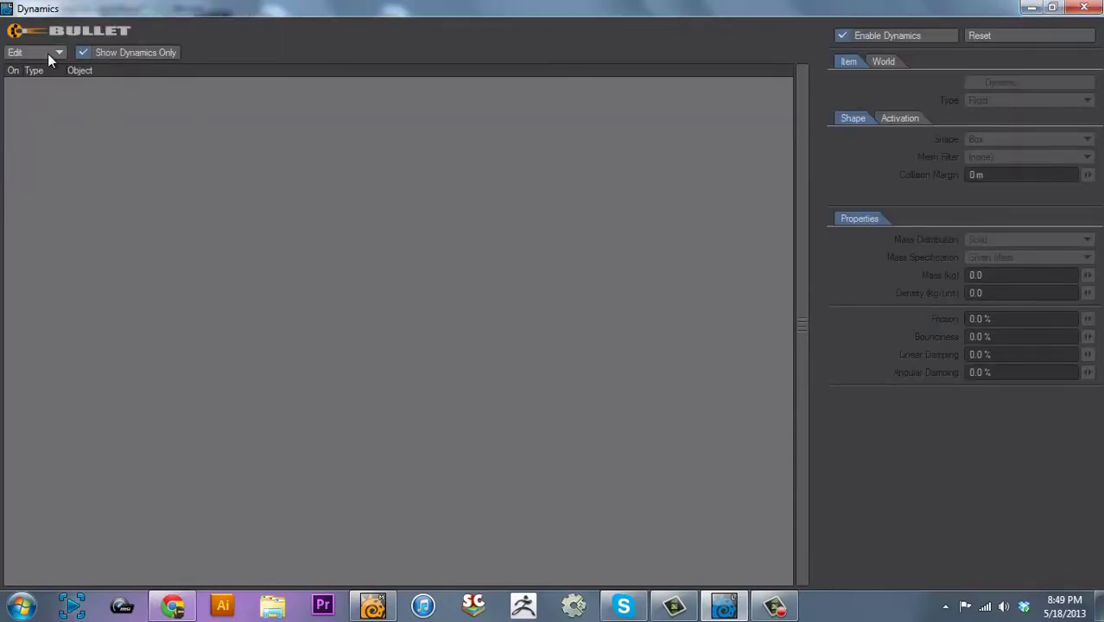
left_click(48, 54)
left_click(48, 124)
left_click(1039, 8)
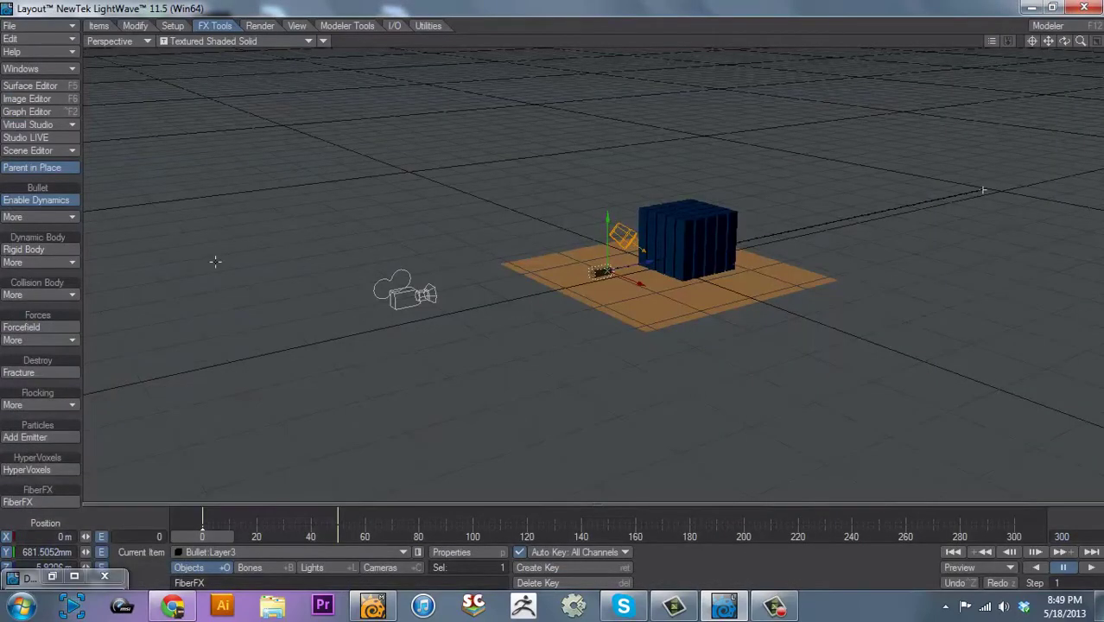
Make the bullet a Kinematic body and the ground plane (Layer2) a Static collision body.
left_click(29, 295)
left_click(34, 297)
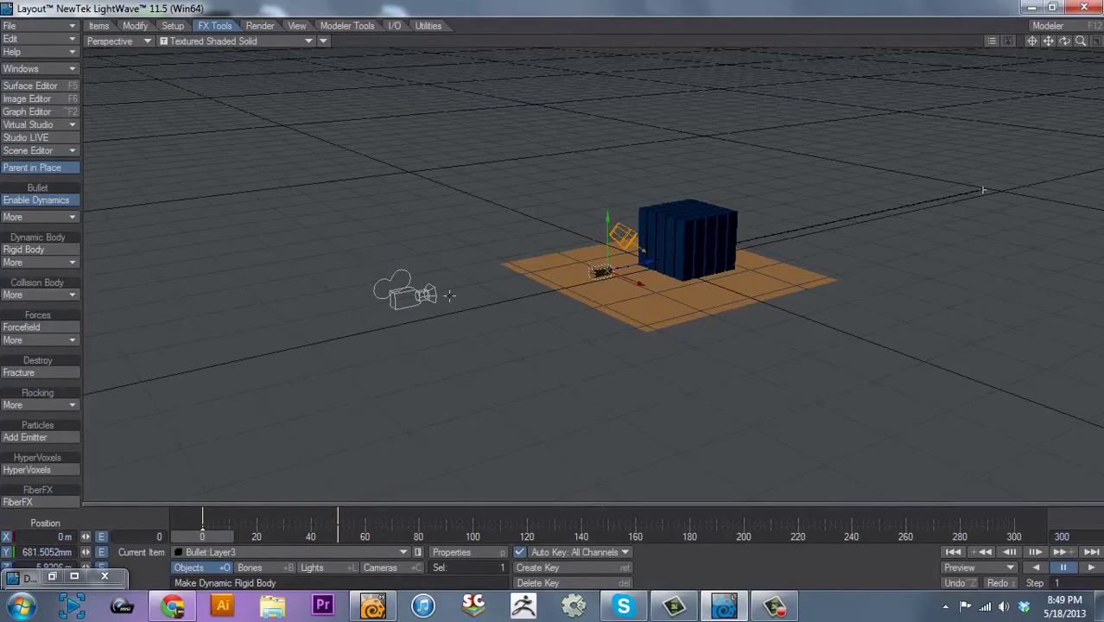
left_click(730, 229)
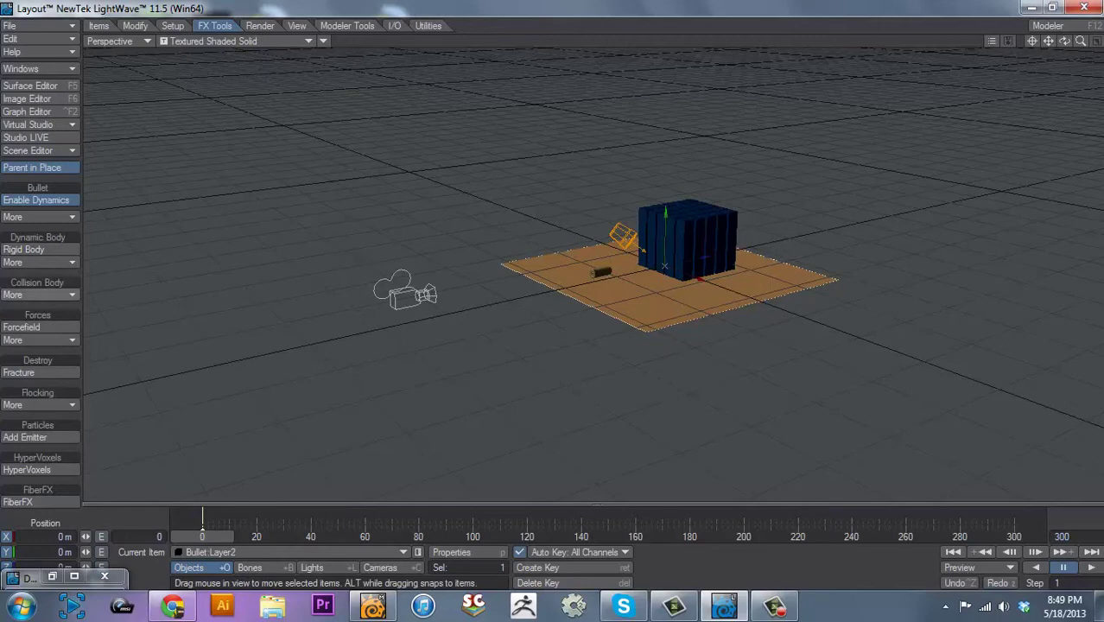
left_click(29, 297)
left_click(39, 279)
Make the cube block (Layer1) a Parts body and play to watch it shatter.
left_click(46, 263)
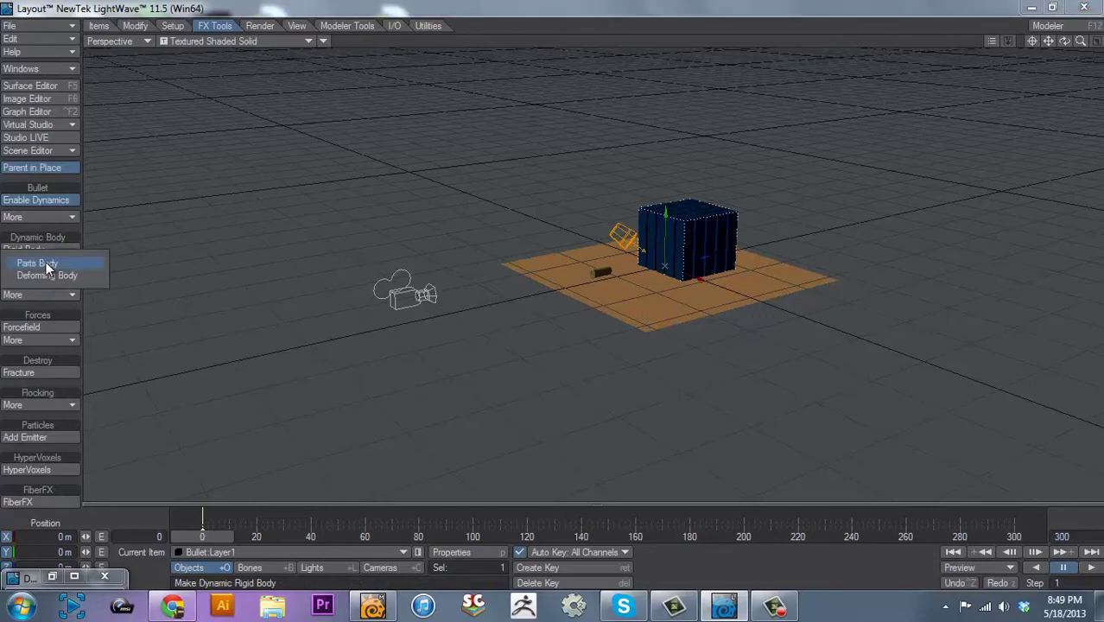
left_click(46, 262)
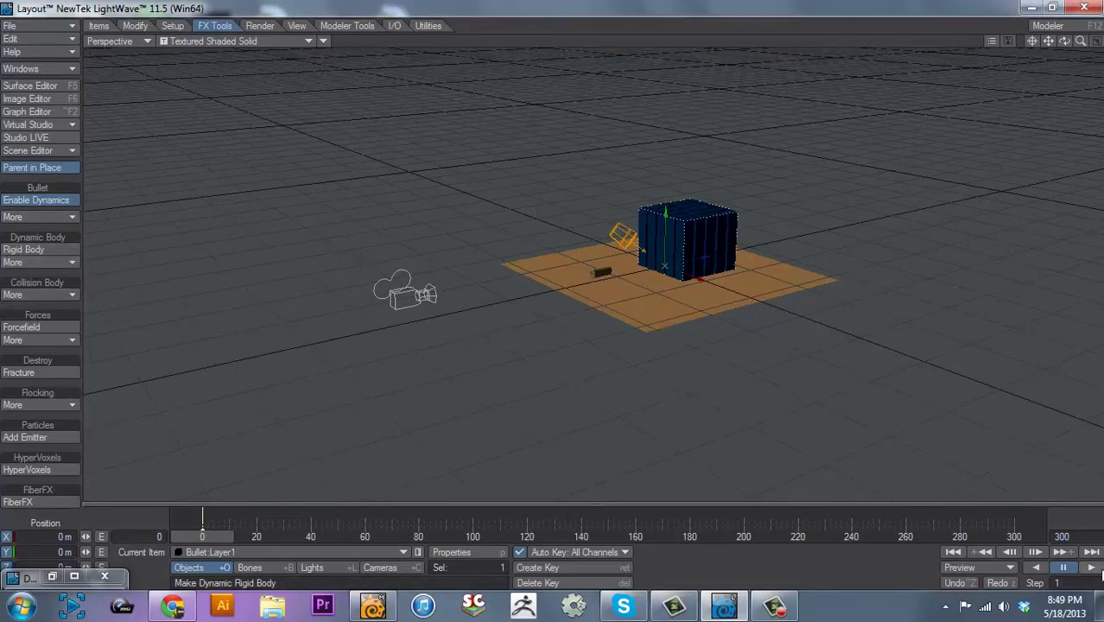
left_click(1091, 568)
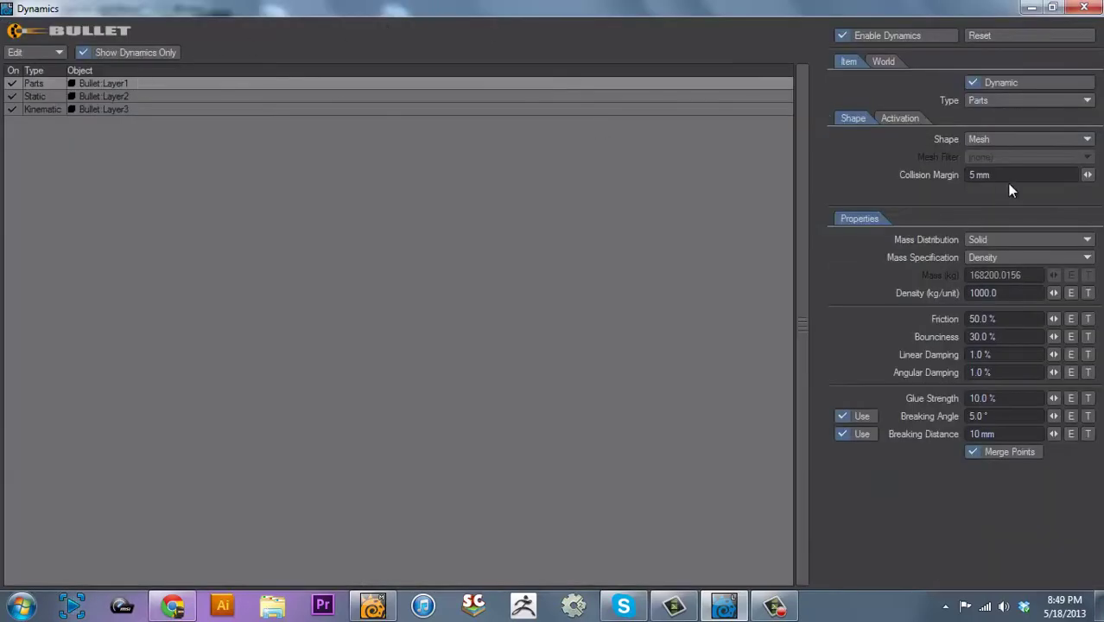
Set the parts' Initial Activation to Start Sleeping, play the simulation, and rewind to frame 0.
left_click(900, 118)
left_click(978, 138)
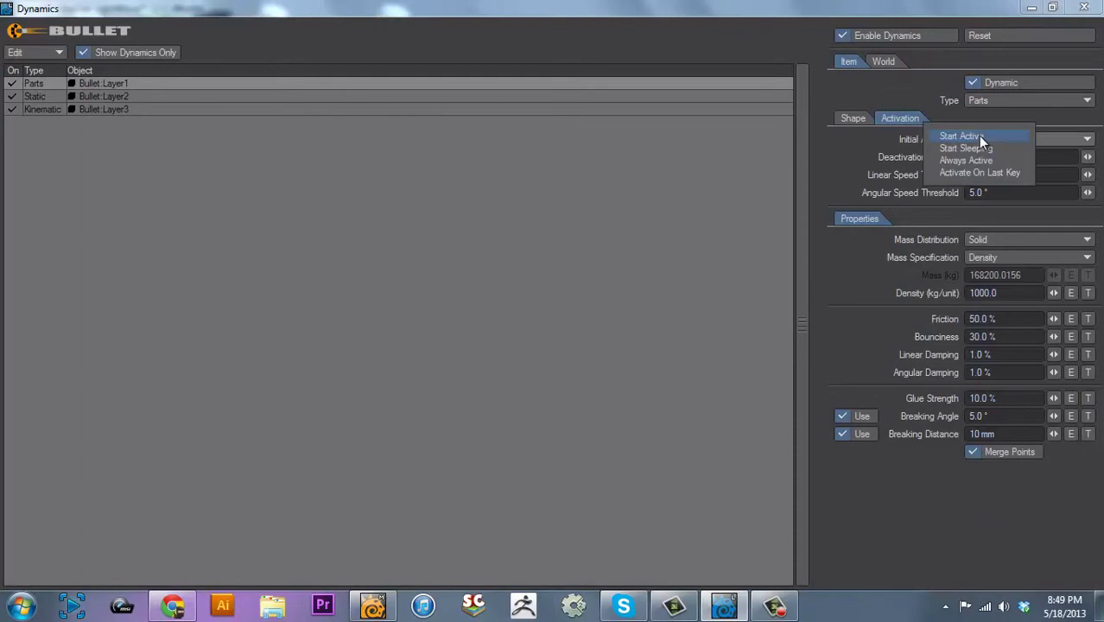
left_click(965, 148)
left_click(1084, 6)
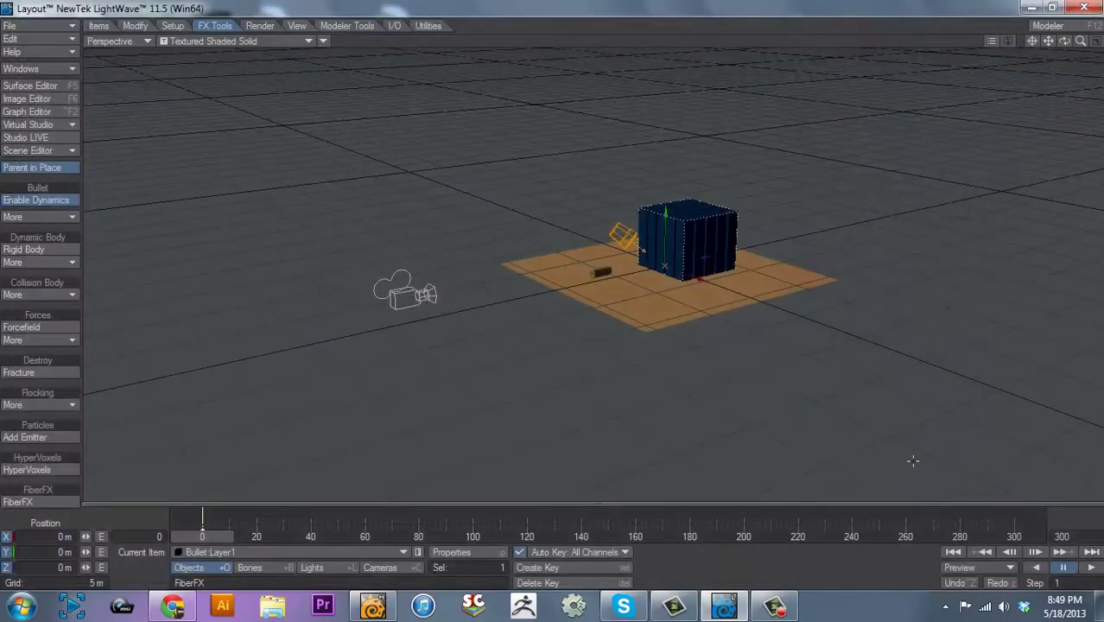
left_click(1082, 567)
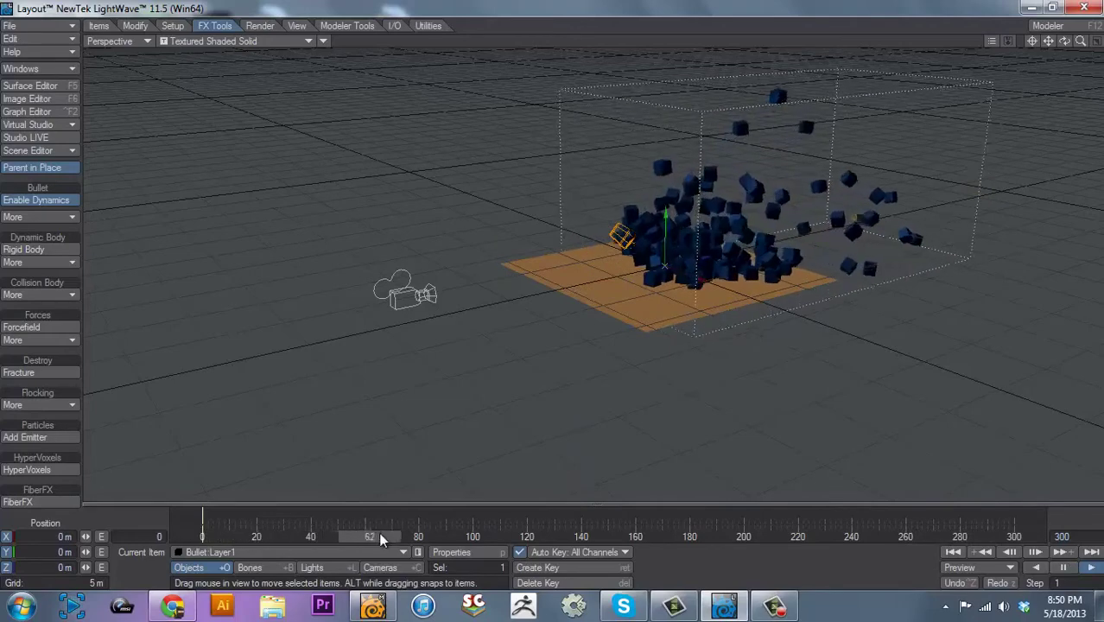
left_click_drag(372, 524, 202, 523)
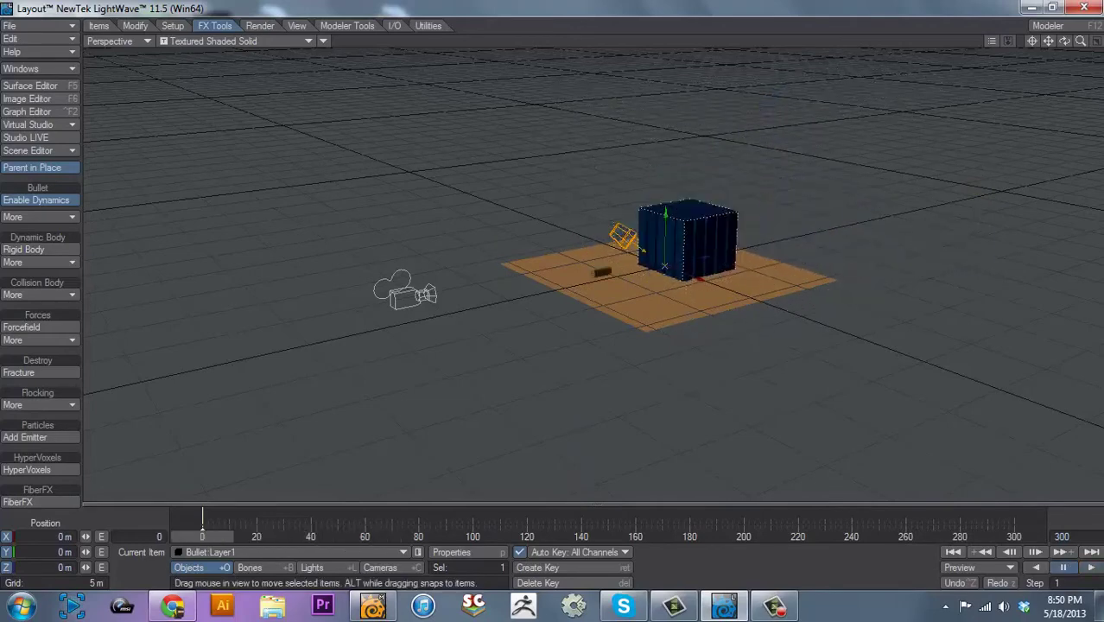
Set Glue Strength to 70% in the Bullet Item Properties.
left_click(38, 220)
left_click(45, 216)
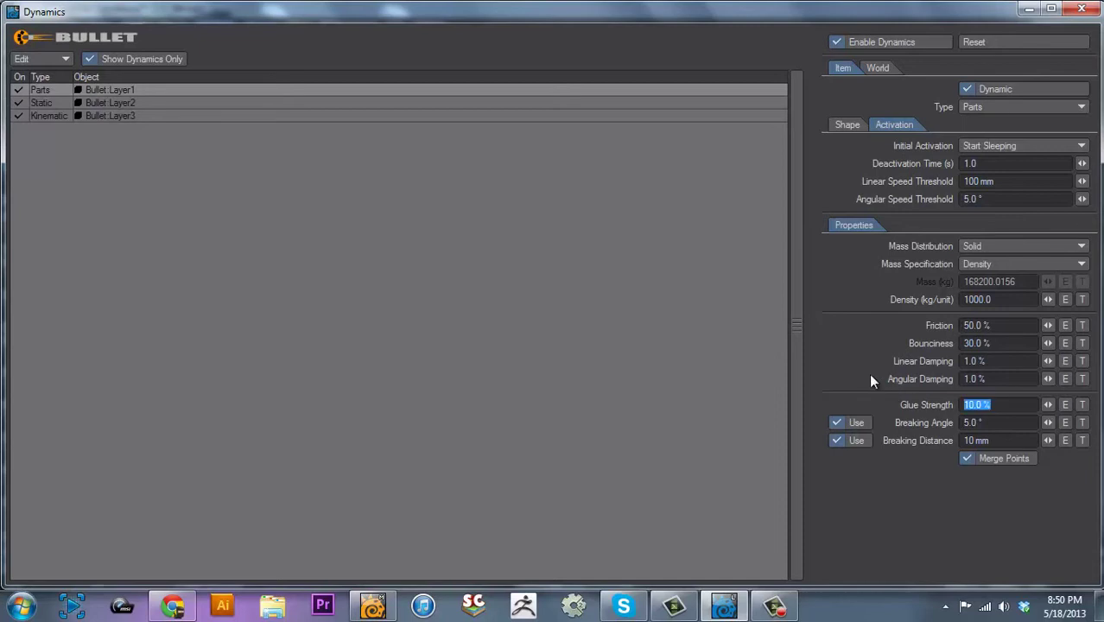
type("70")
Play and stop the simulation with the stronger glue, rewind to frame 0, and restore the Dynamics window.
left_click(1026, 9)
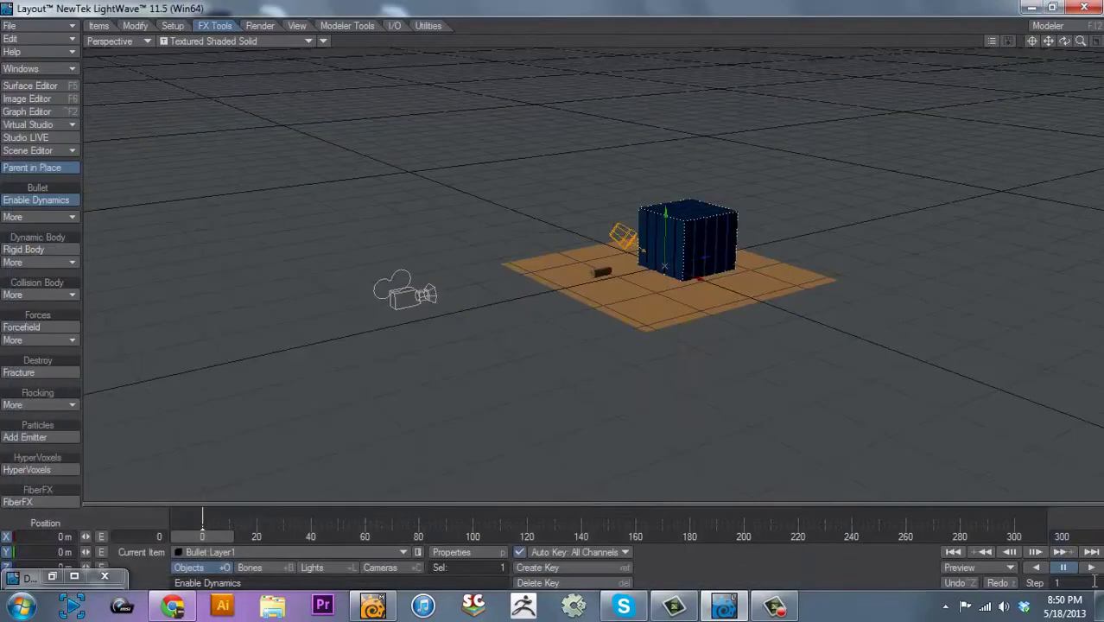
left_click(1091, 567)
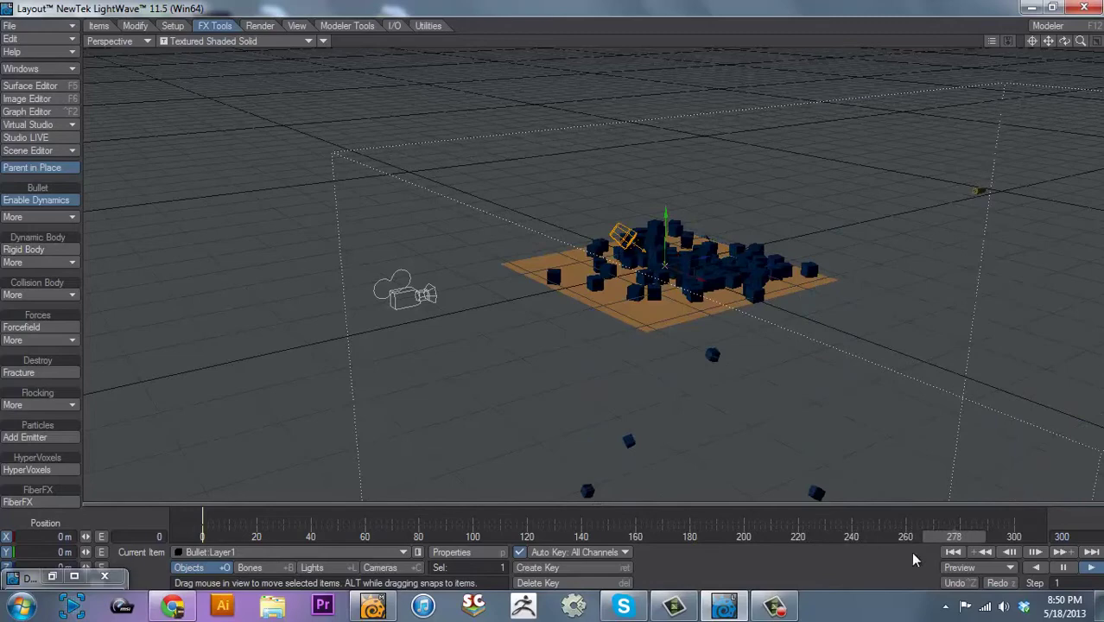
left_click(1060, 566)
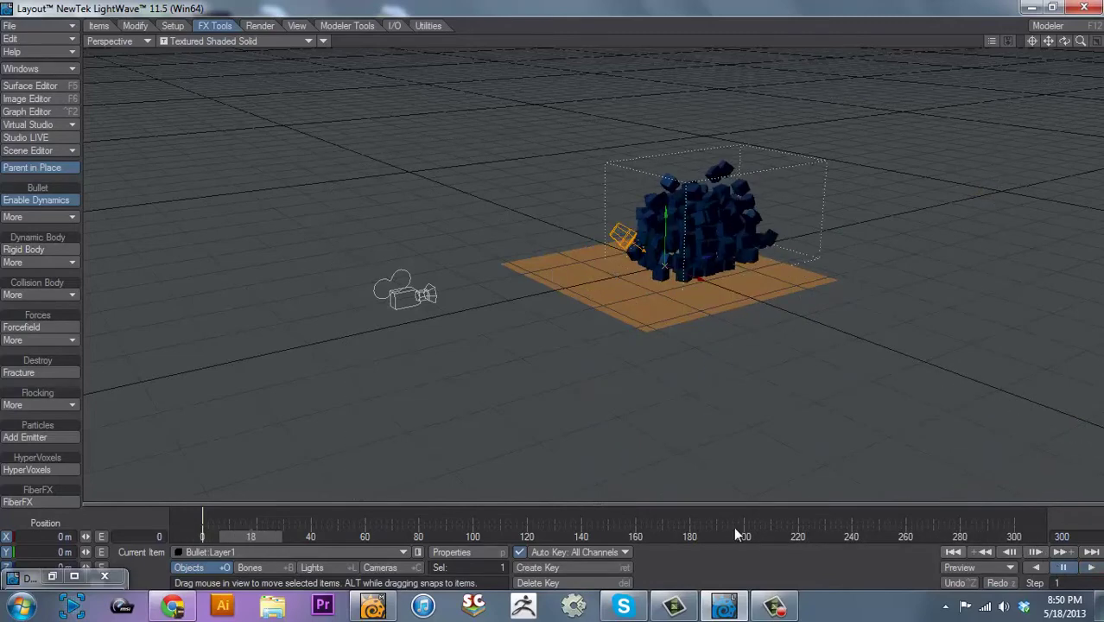
left_click_drag(248, 536, 202, 537)
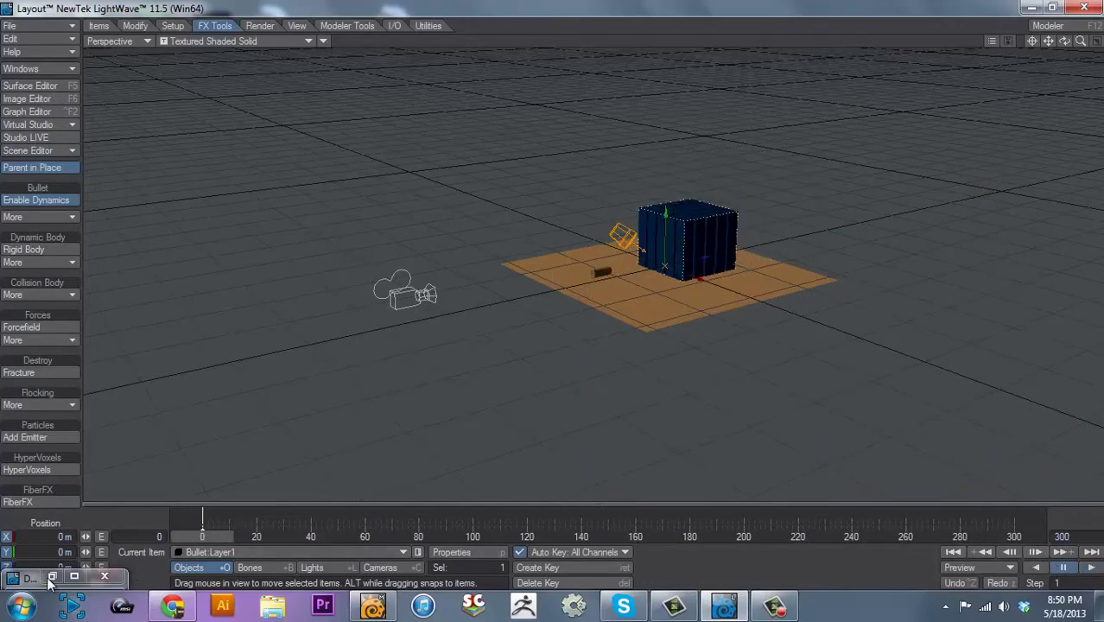
left_click(75, 576)
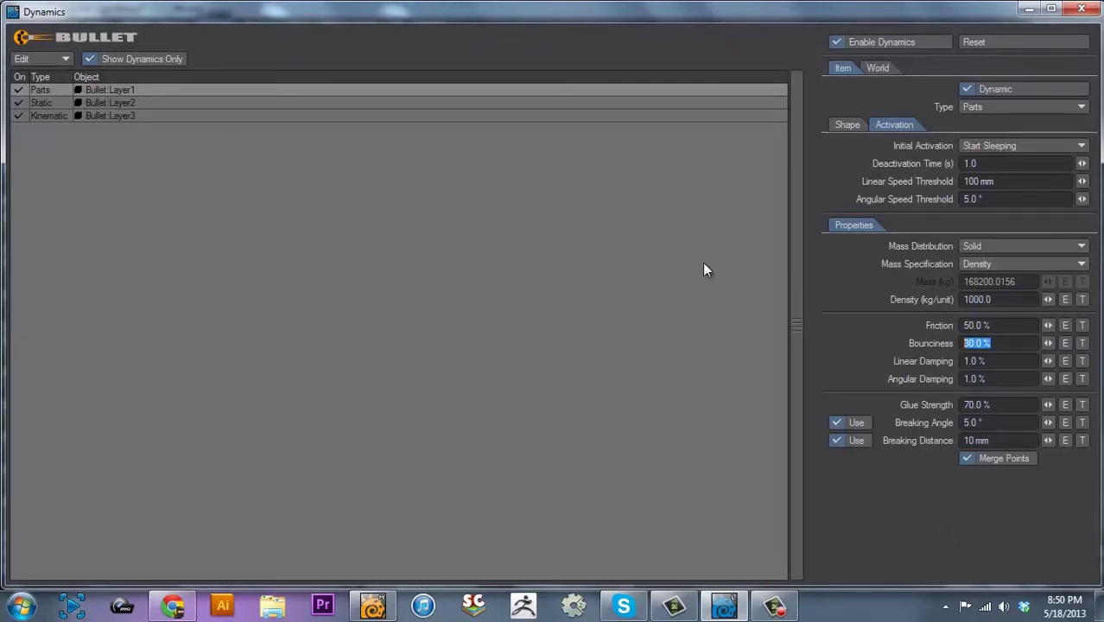
Set Bounciness to 100 for Layer1 parts, Layer2 ground plane and Layer3 bullet.
left_click(268, 115)
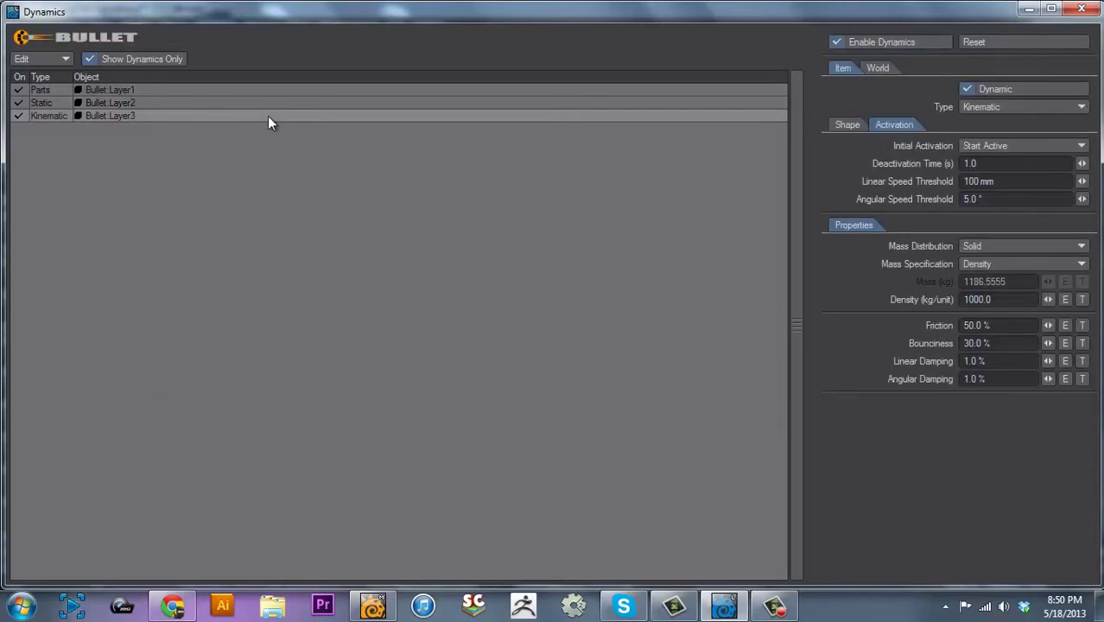
left_click(283, 90)
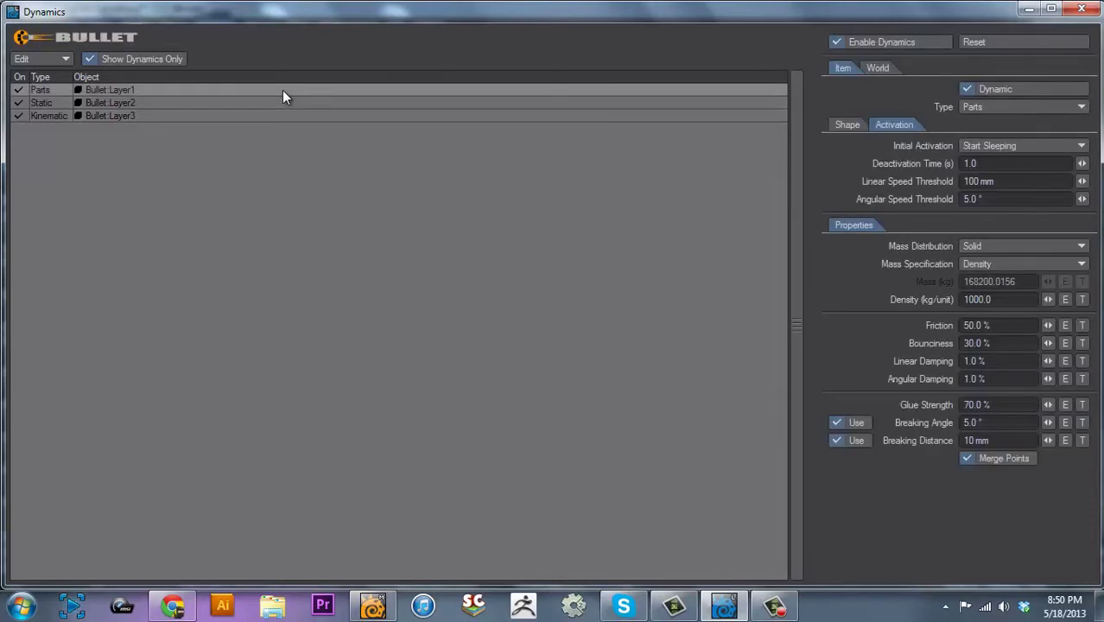
left_click(1018, 342)
type("100")
left_click(336, 104)
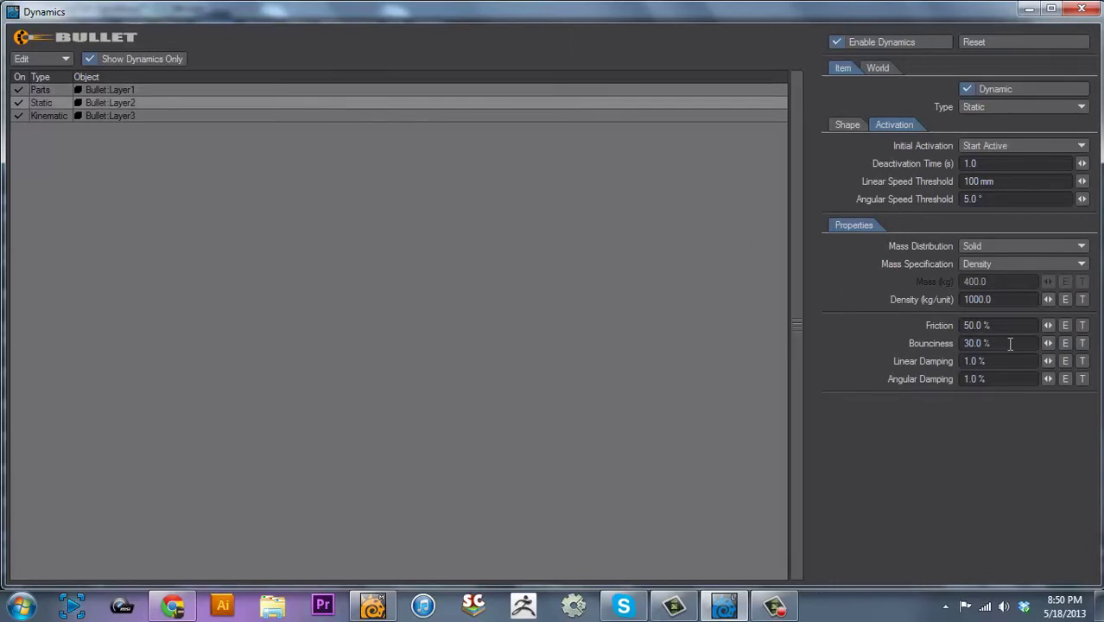
type("100")
left_click(183, 116)
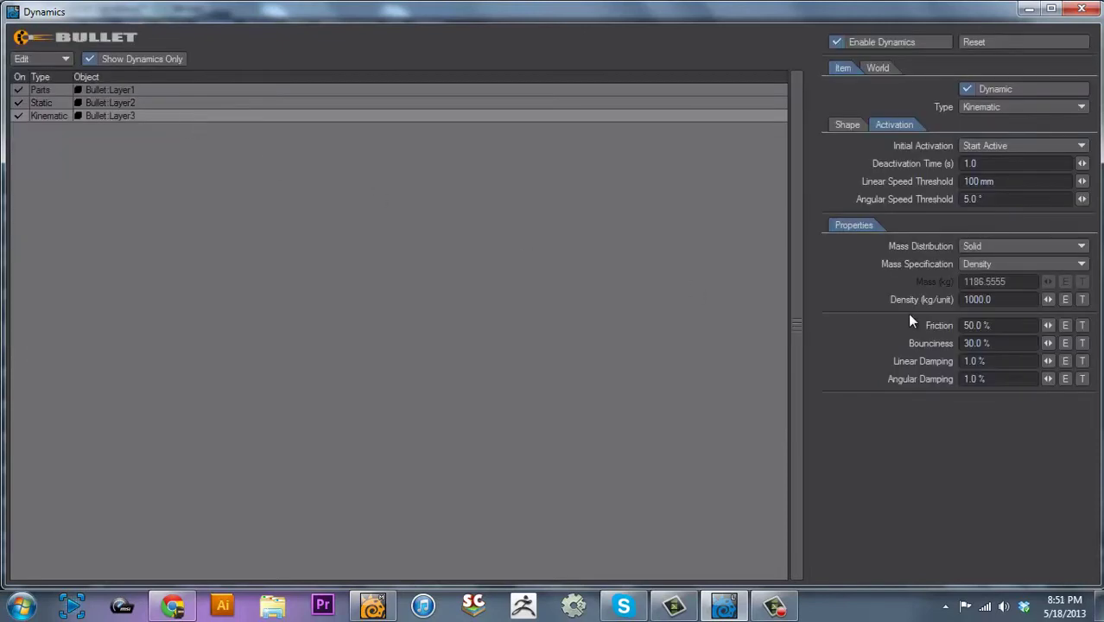
type("100")
Close the dynamics settings, play the fully bouncy simulation and scrub the timeline back.
left_click(1077, 8)
left_click(1090, 570)
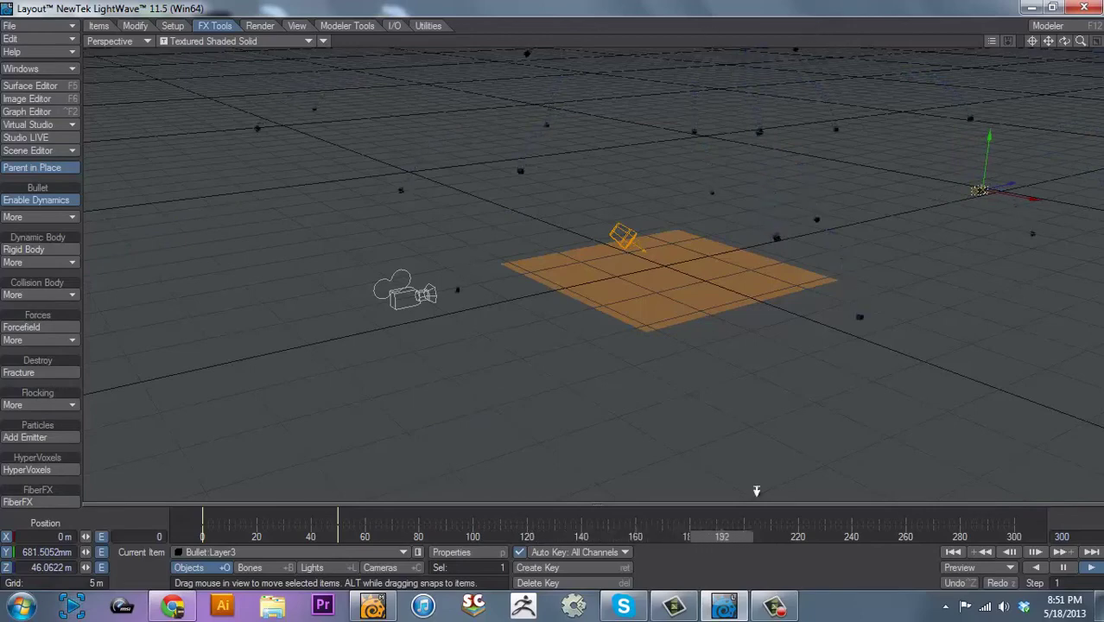
left_click_drag(783, 531, 226, 536)
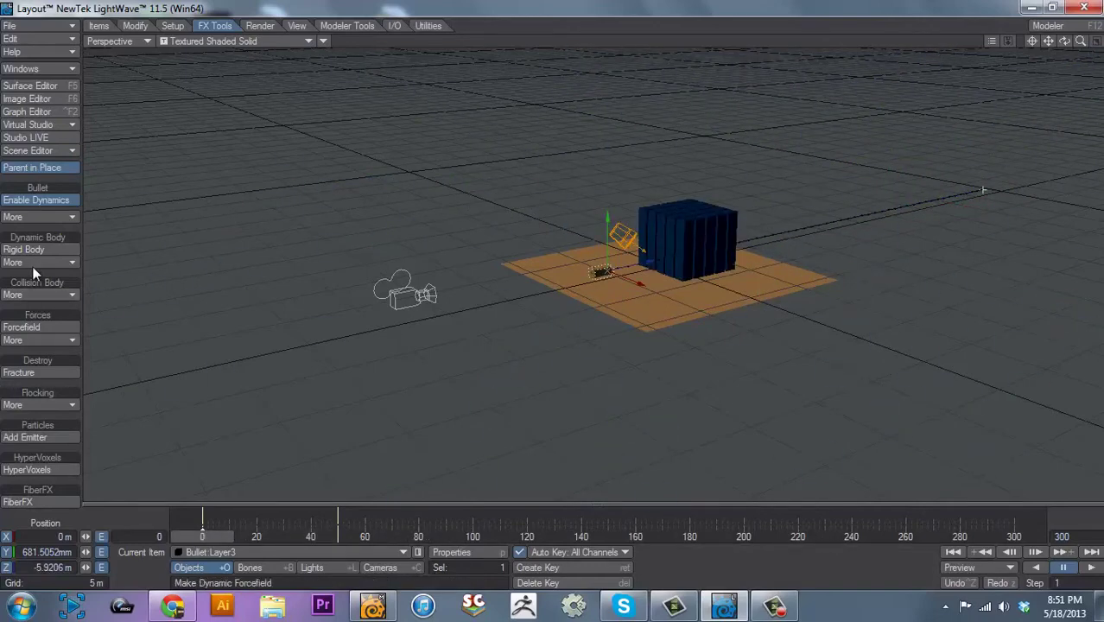
left_click(46, 219)
left_click(46, 220)
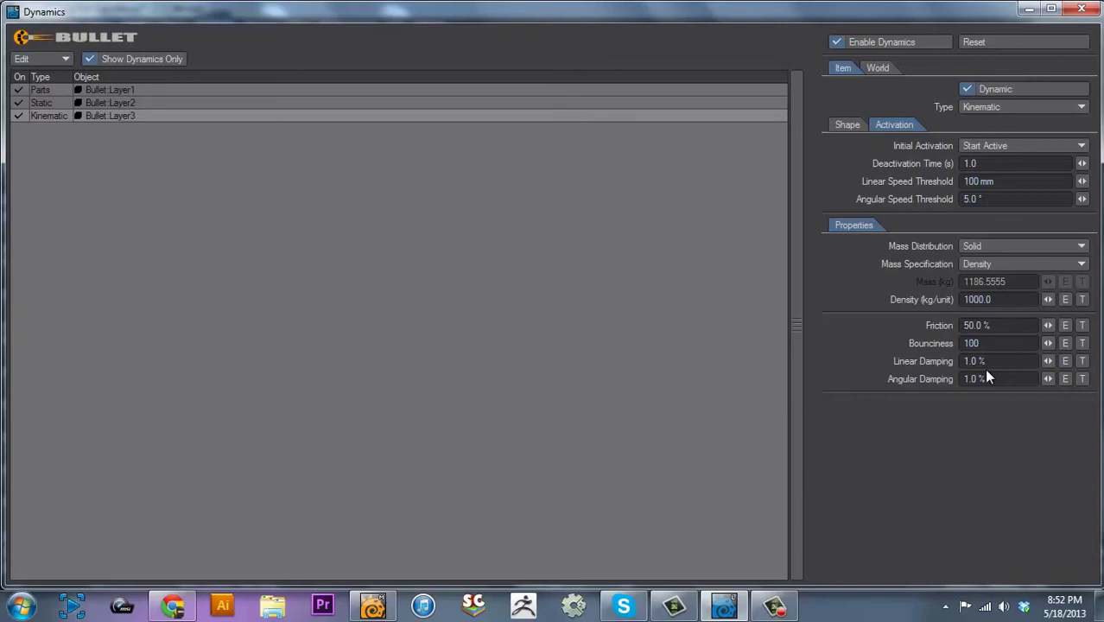
left_click(100, 102)
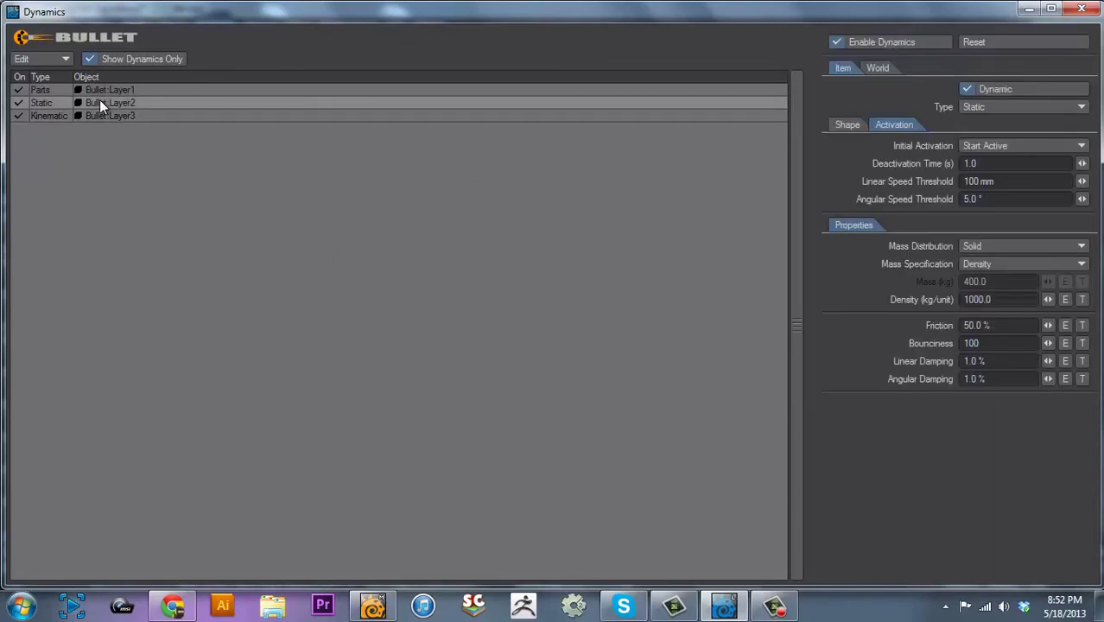
left_click(161, 90)
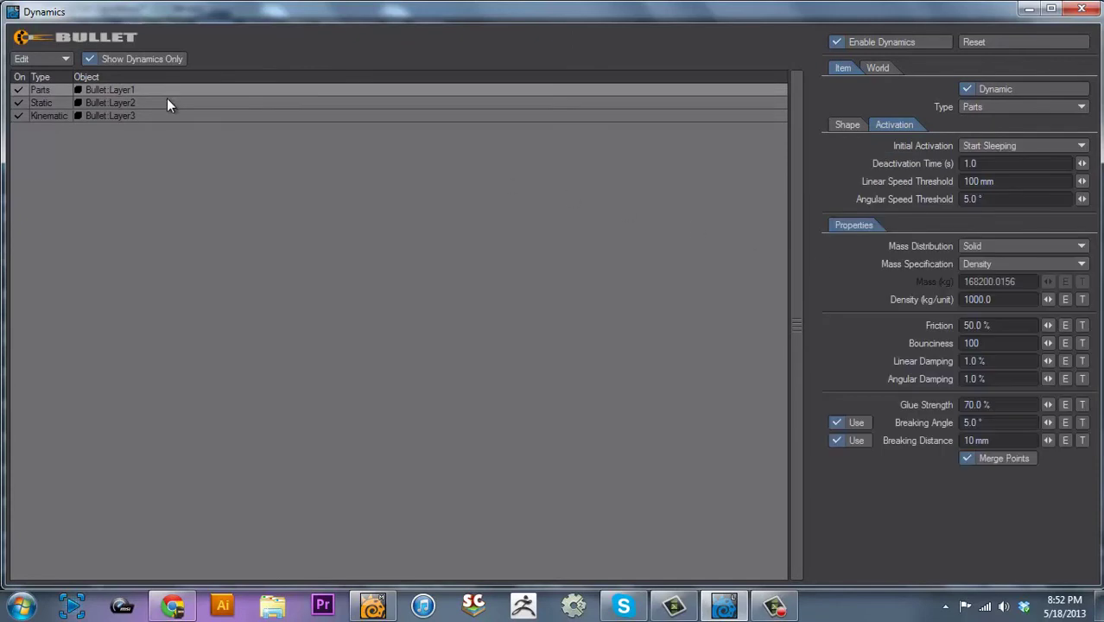
left_click(167, 101)
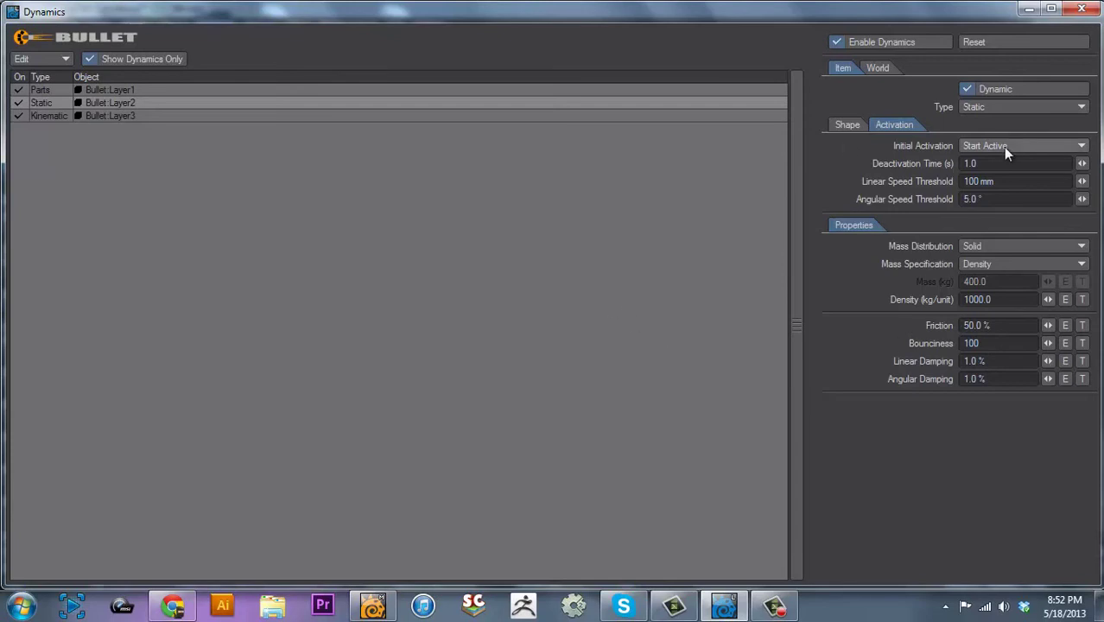
left_click(100, 118)
left_click(98, 105)
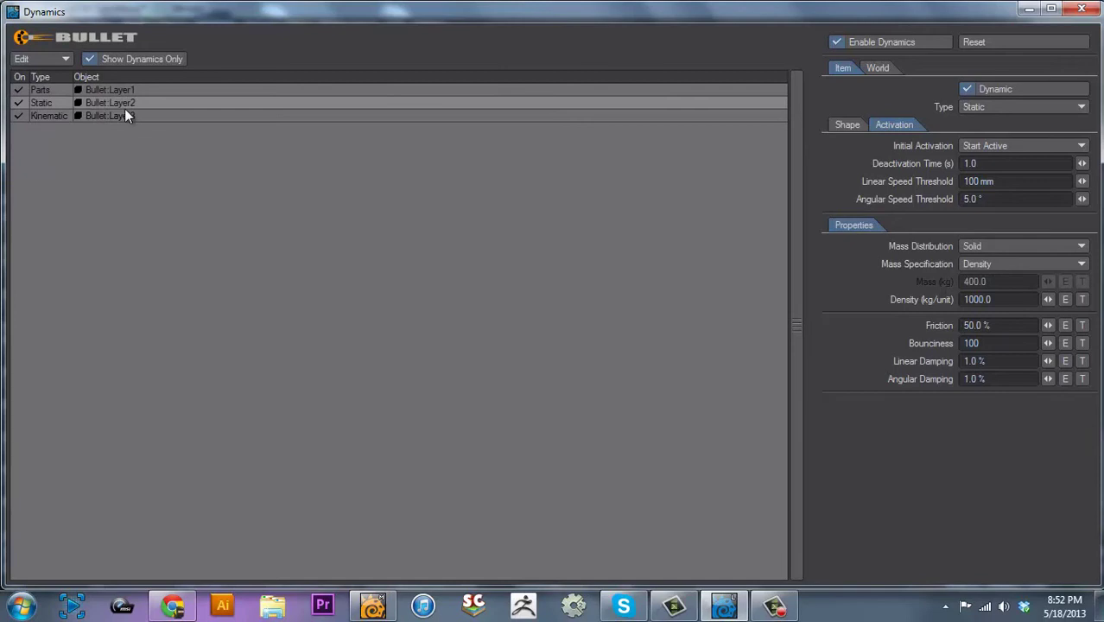
left_click(848, 127)
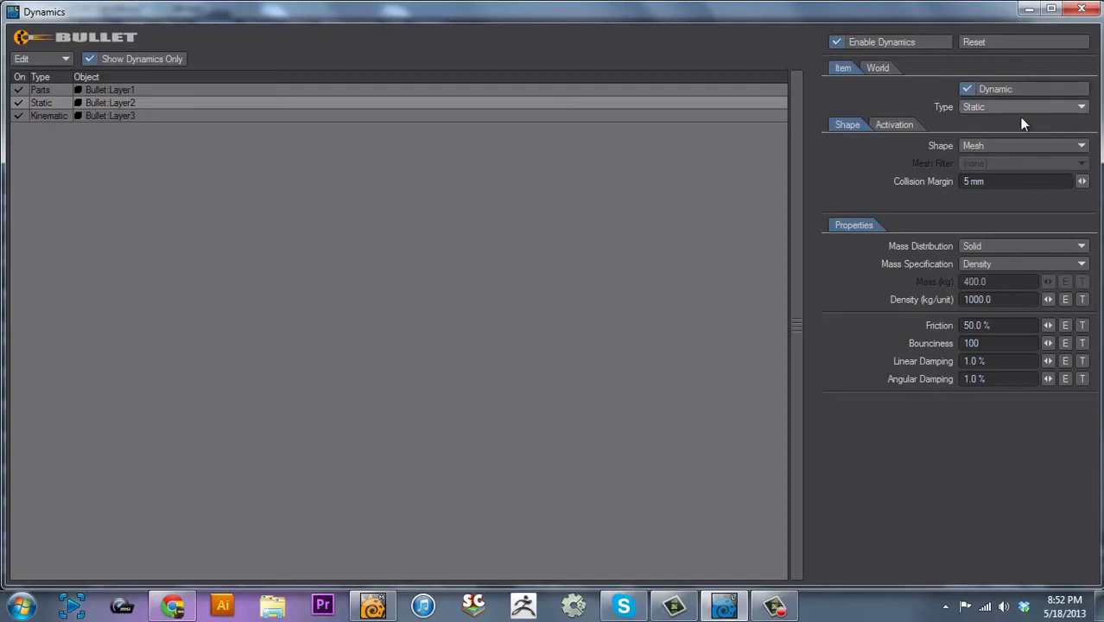
left_click(1039, 10)
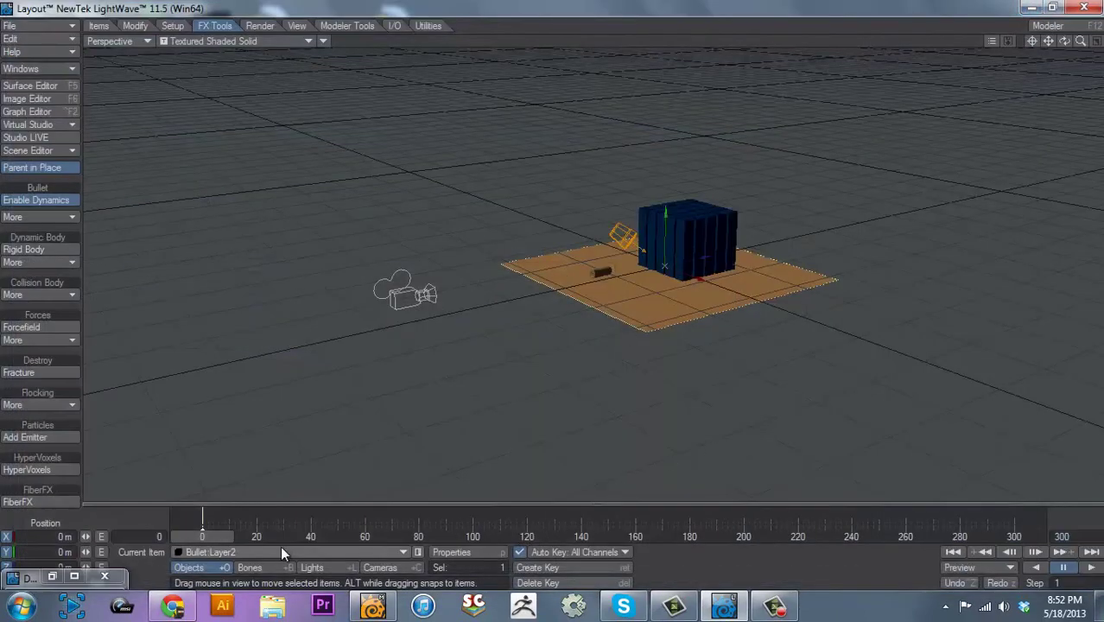
left_click_drag(220, 533, 237, 535)
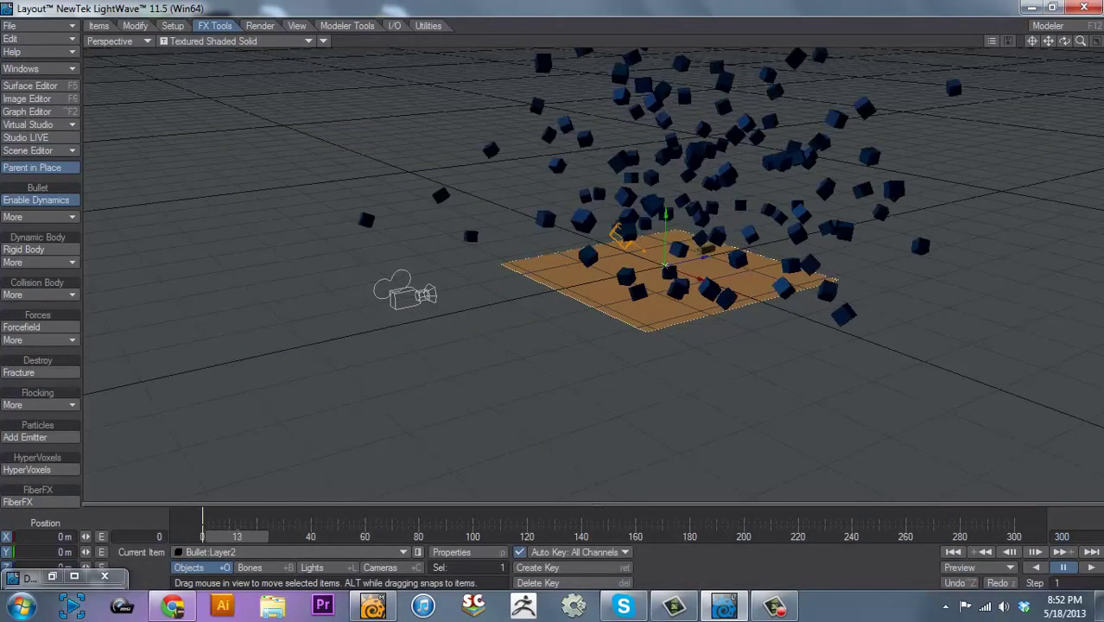